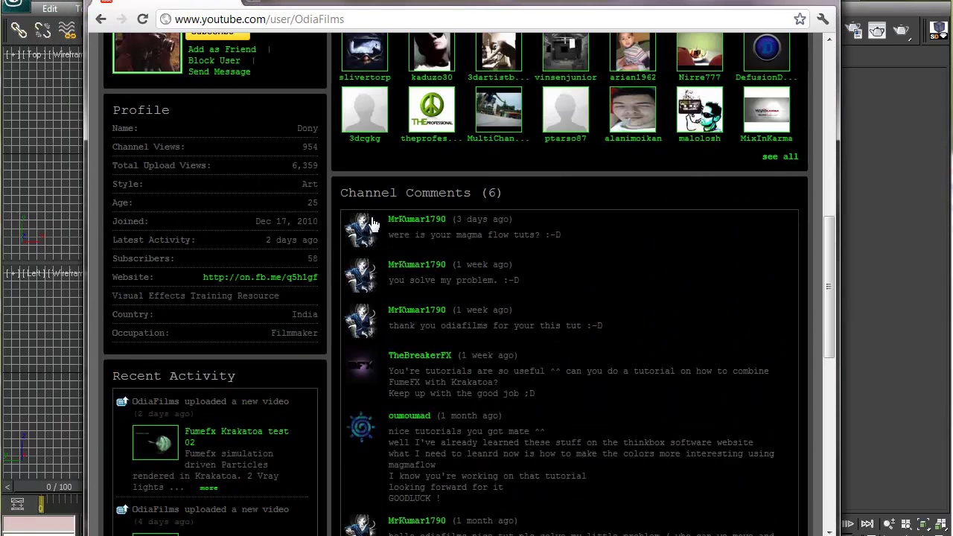
Open the website linked in the YouTube channel's profile and look through the About section of its My Site page.
scroll(328, 268, "down", 8)
left_click(273, 280)
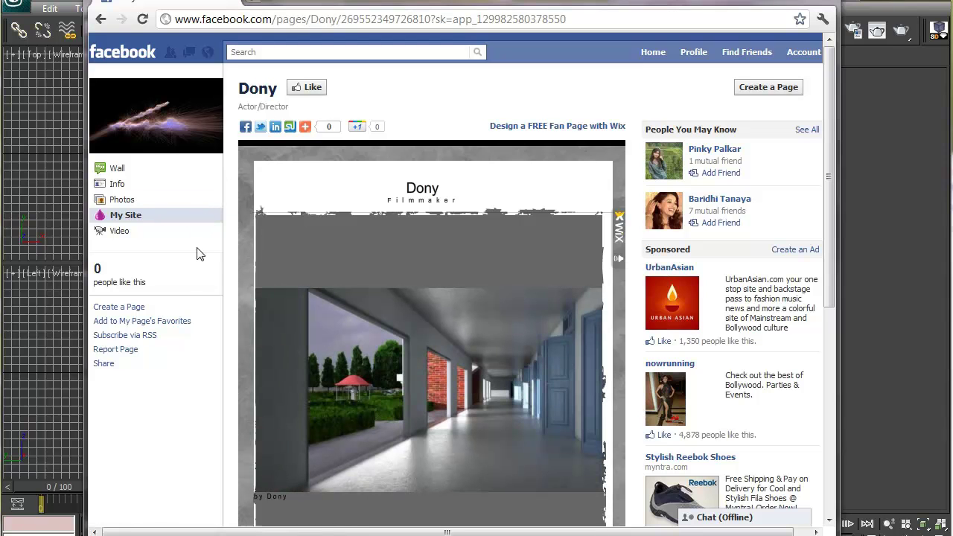
left_click_drag(832, 143, 834, 195)
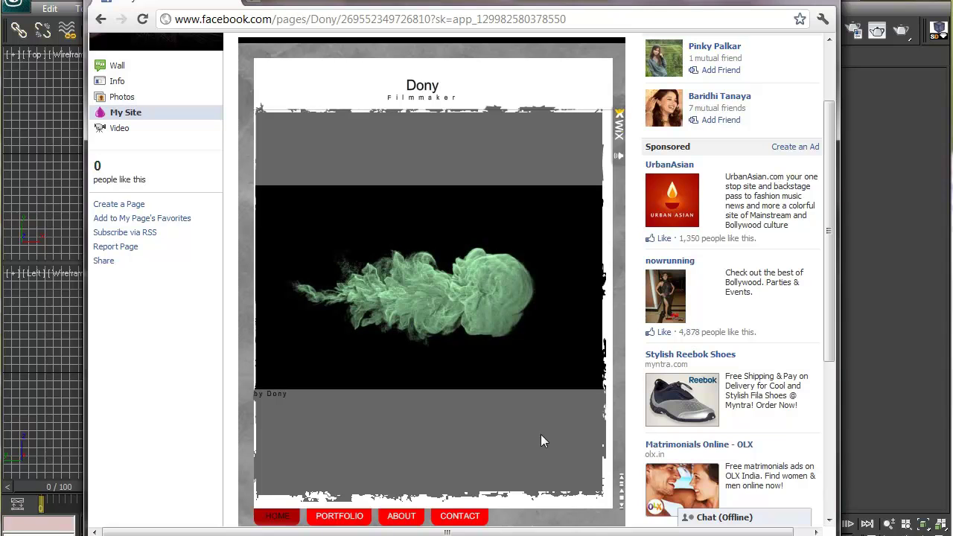
left_click(402, 513)
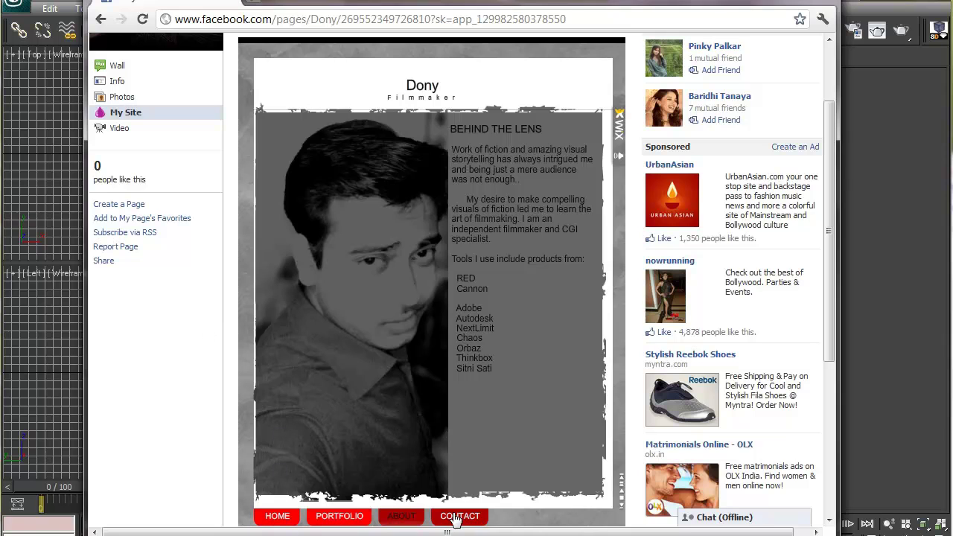
left_click(287, 518)
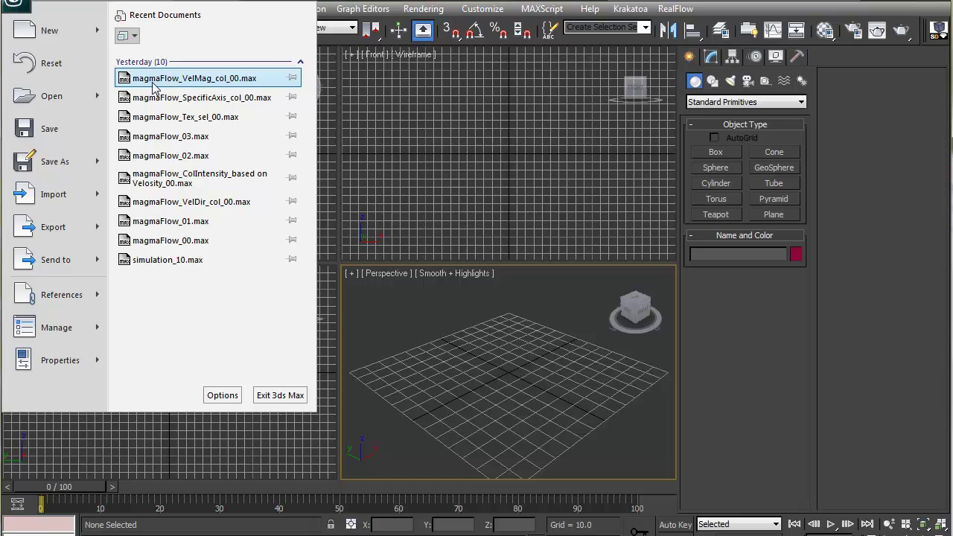
Open magmaFlow_VelMag_col_00.max and remove the KCM_Color modifier from the PRT Loader.
left_click(152, 82)
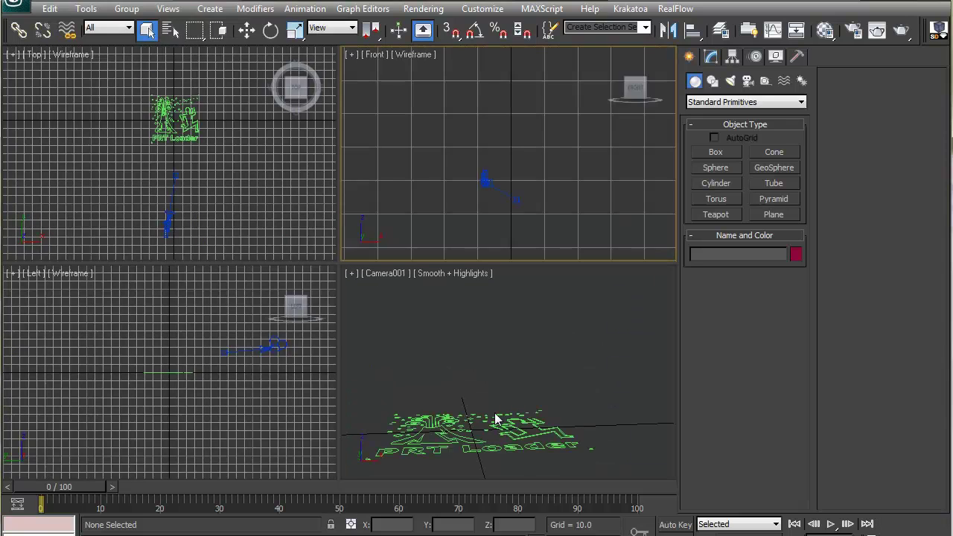
left_click_drag(14, 490, 143, 480)
left_click(509, 446)
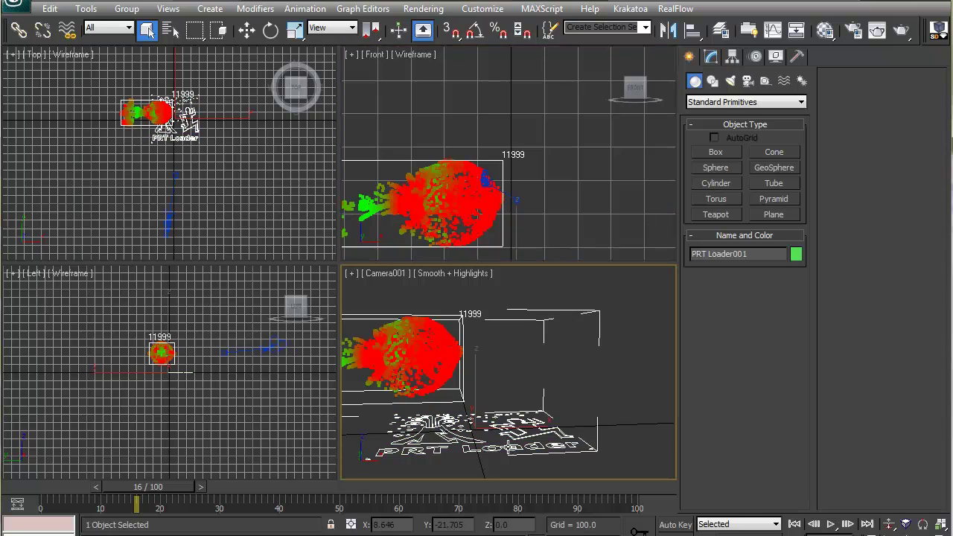
left_click(714, 59)
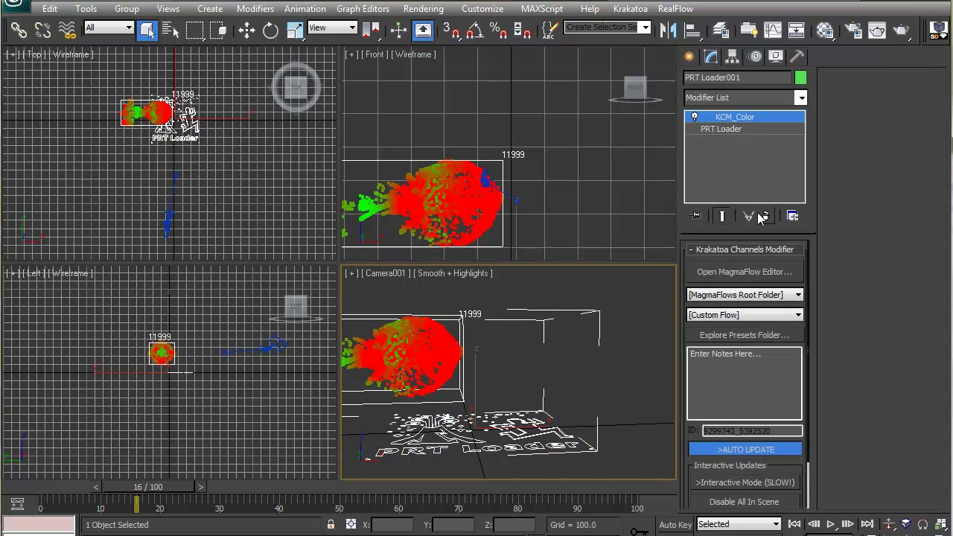
left_click(766, 216)
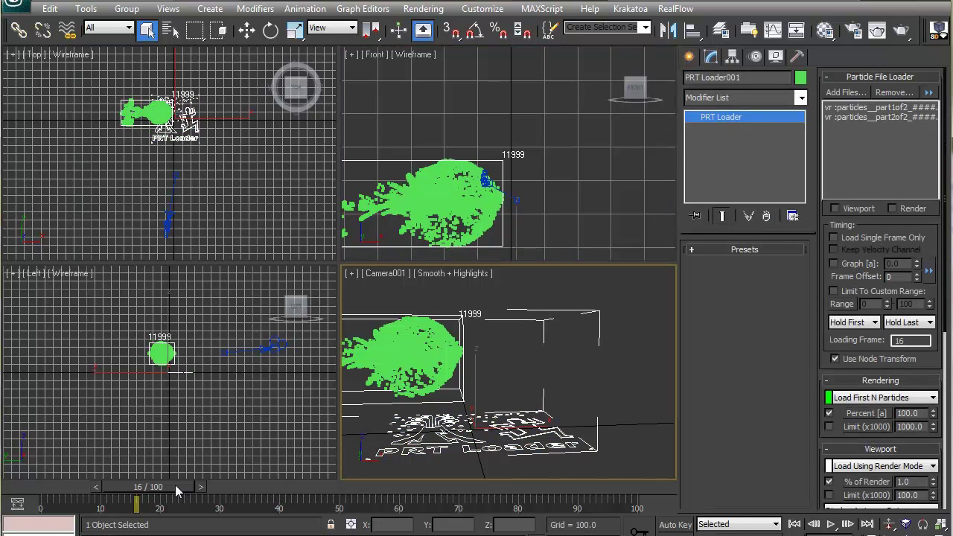
Move the animation to frame 50 and make the Front viewport active.
left_click_drag(168, 484, 377, 486)
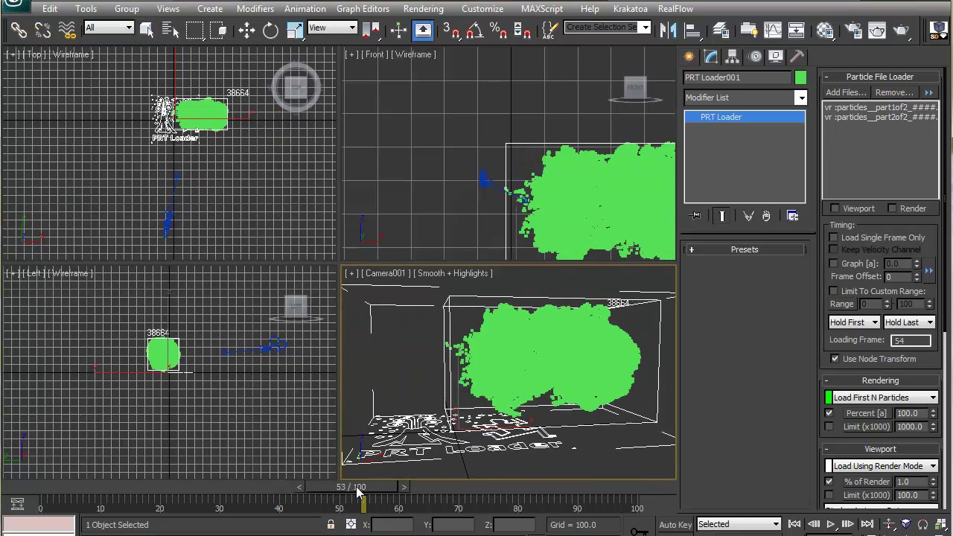
key("q")
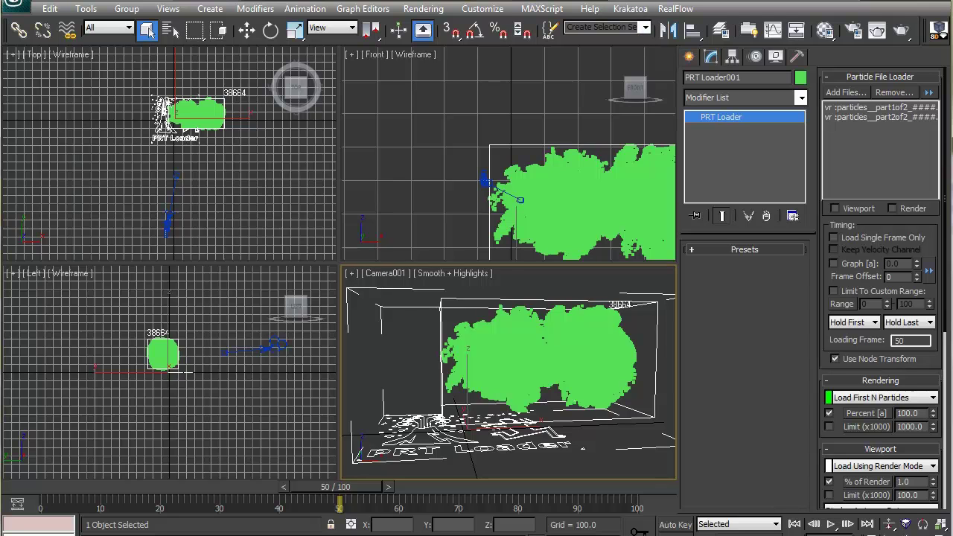
right_click(614, 86)
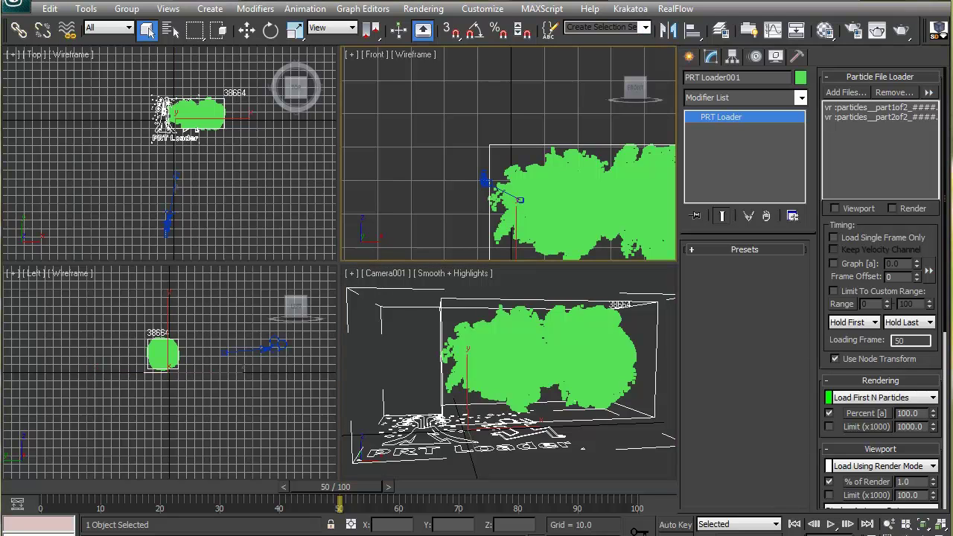
Add a Krakatoa Channels modifier to the PRT Loader and open its MagmaFlow Editor.
left_click(763, 102)
key("k")
key("k")
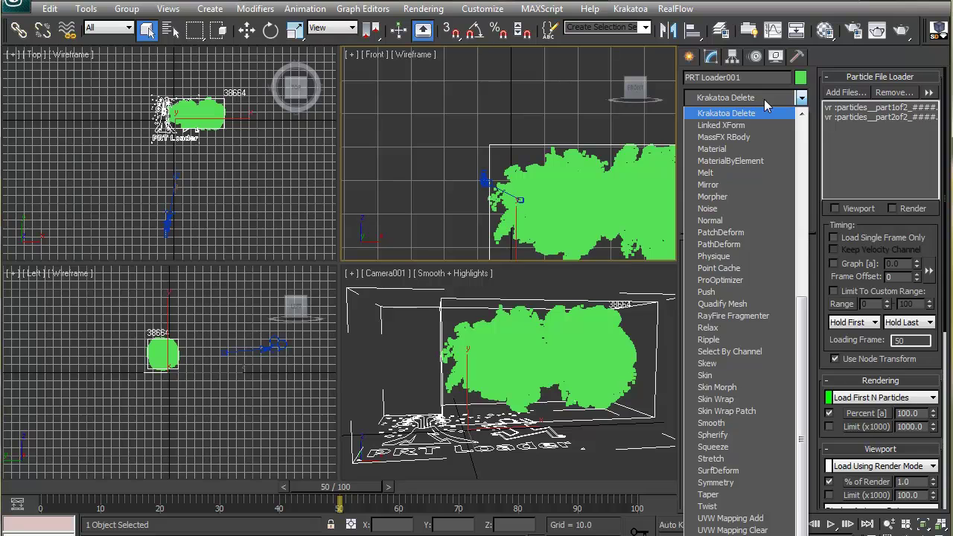
scroll(764, 156, "up", 2)
left_click(764, 171)
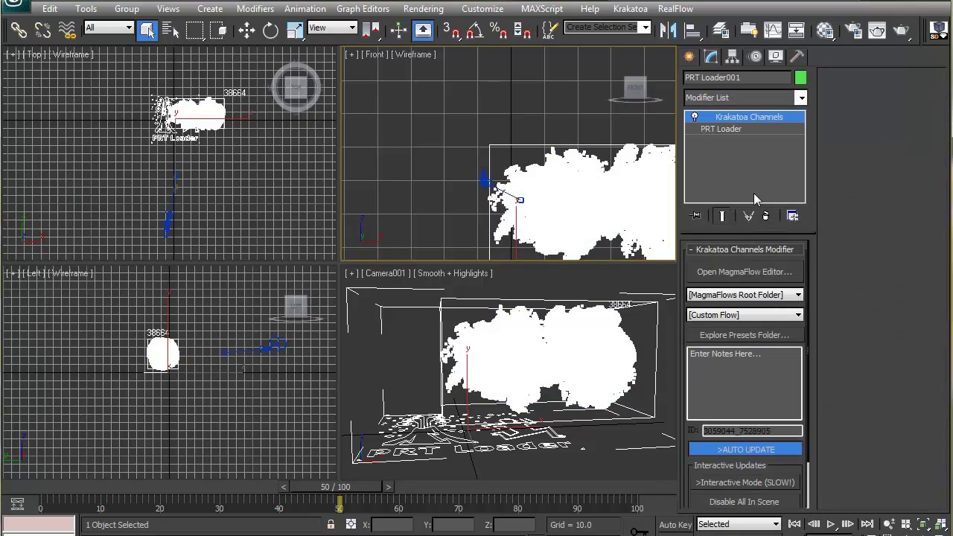
left_click(746, 274)
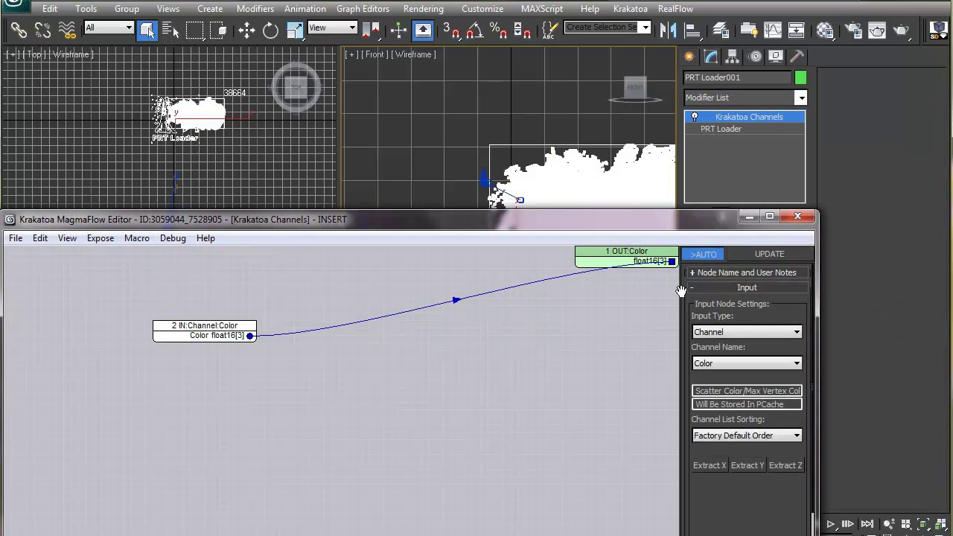
Fit the MagmaFlow Editor window on screen and move the Color input node up, nearly level with the output node.
left_click_drag(653, 222, 672, 84)
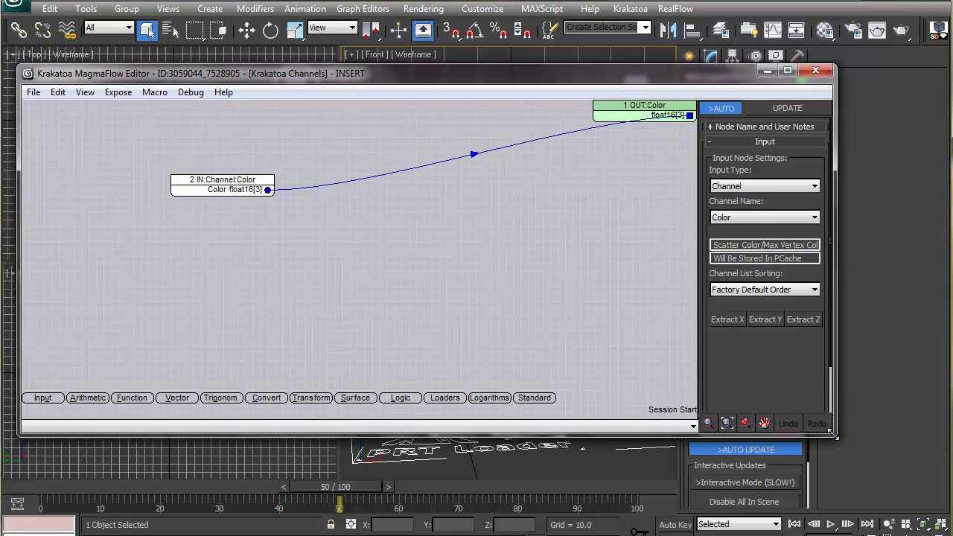
left_click_drag(836, 435, 698, 468)
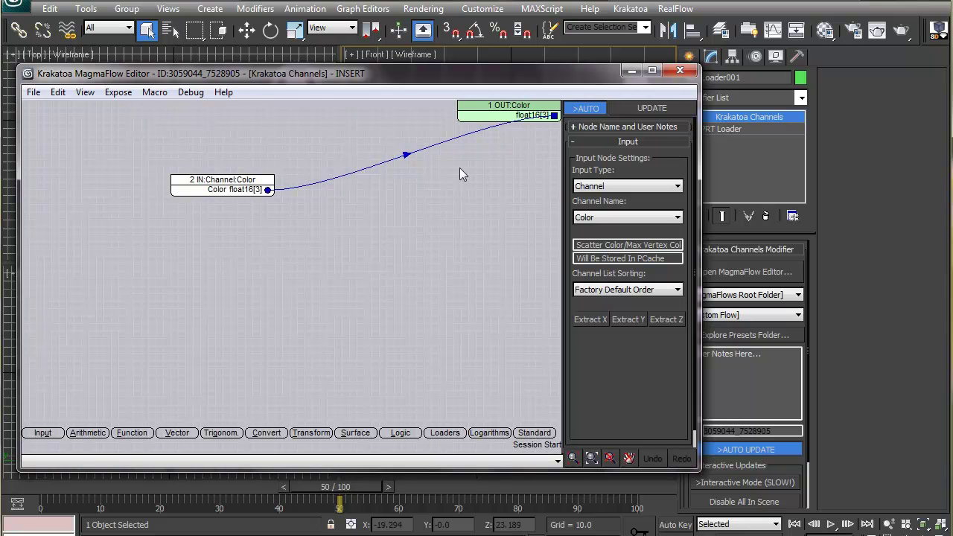
left_click_drag(495, 81, 527, 90)
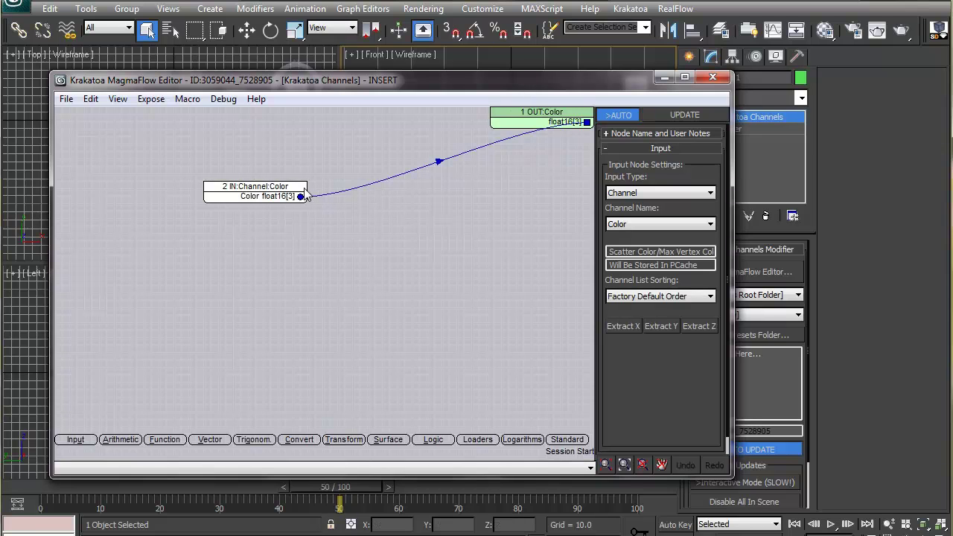
left_click_drag(296, 188, 234, 122)
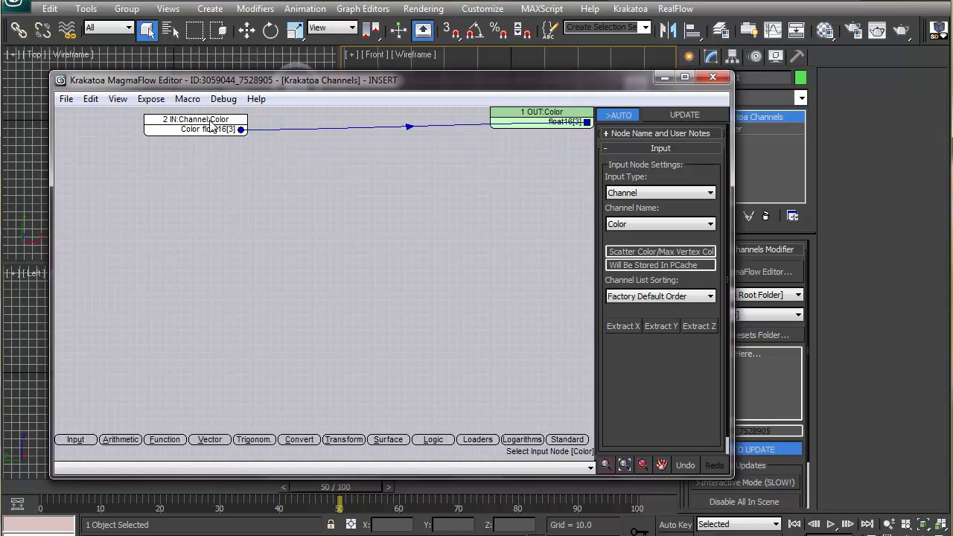
mouse_move(211, 127)
left_mouse_down()
mouse_move(216, 141)
mouse_move(211, 135)
left_mouse_up()
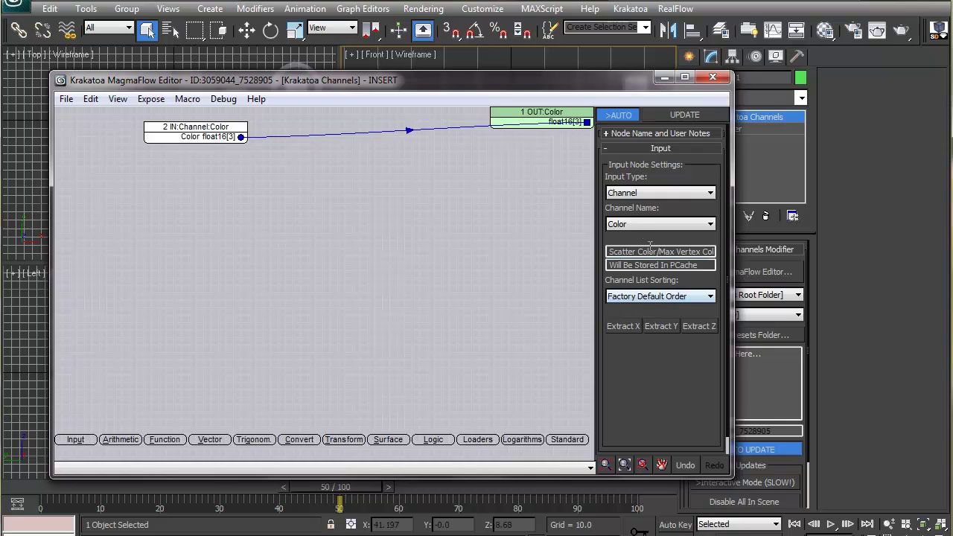
Change the input node to a Vector value and set its color to red-orange (0.973, 0.165, 0.004).
left_click(628, 195)
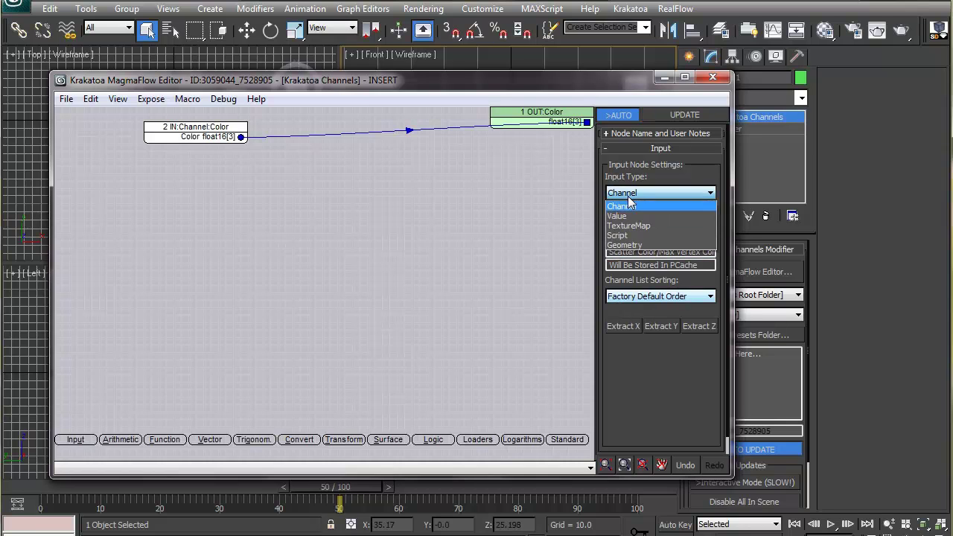
left_click(635, 215)
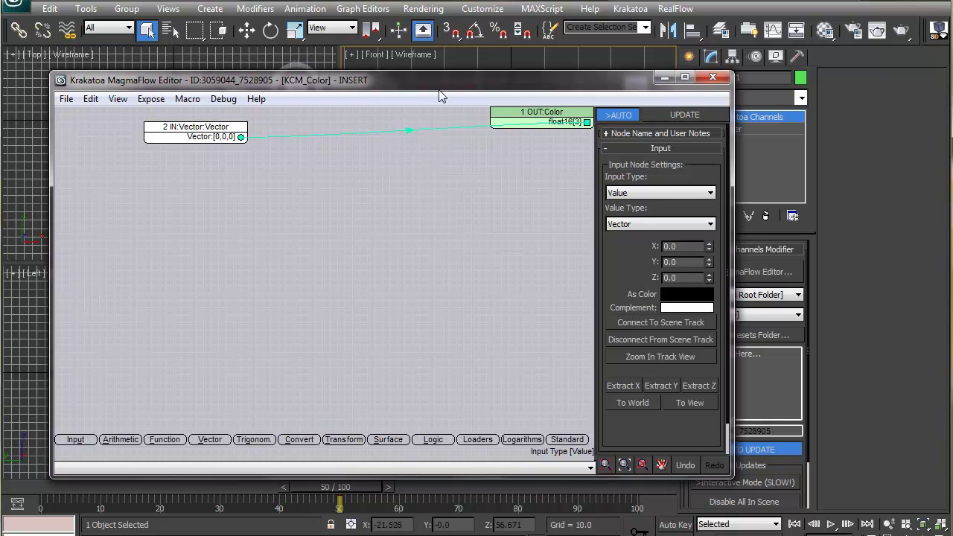
left_click_drag(440, 90, 376, 176)
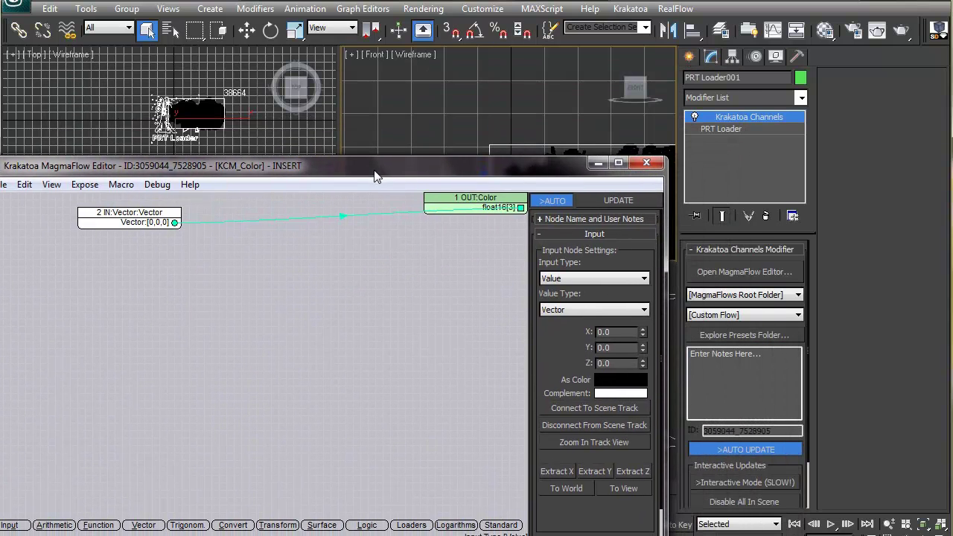
left_click(620, 381)
left_click(298, 76)
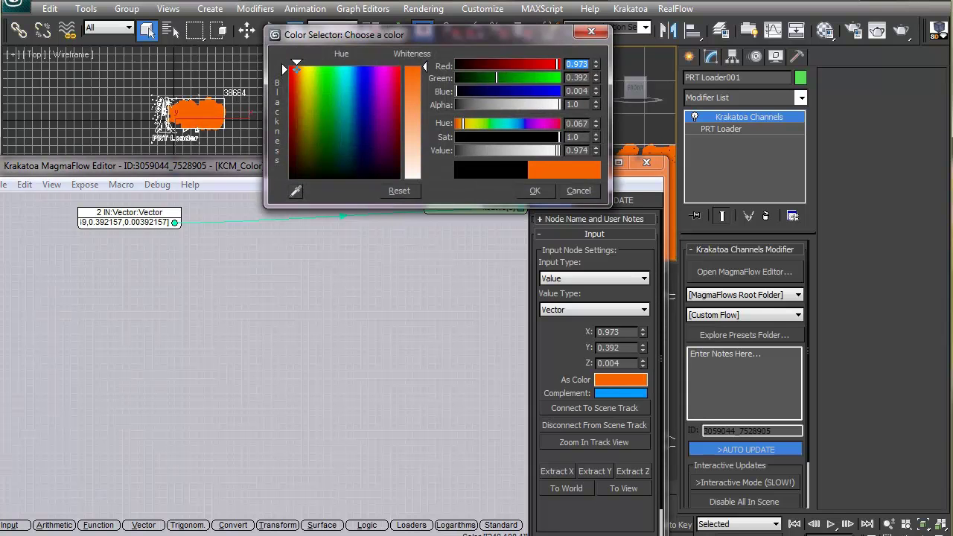
left_click_drag(503, 77, 472, 79)
left_click(536, 191)
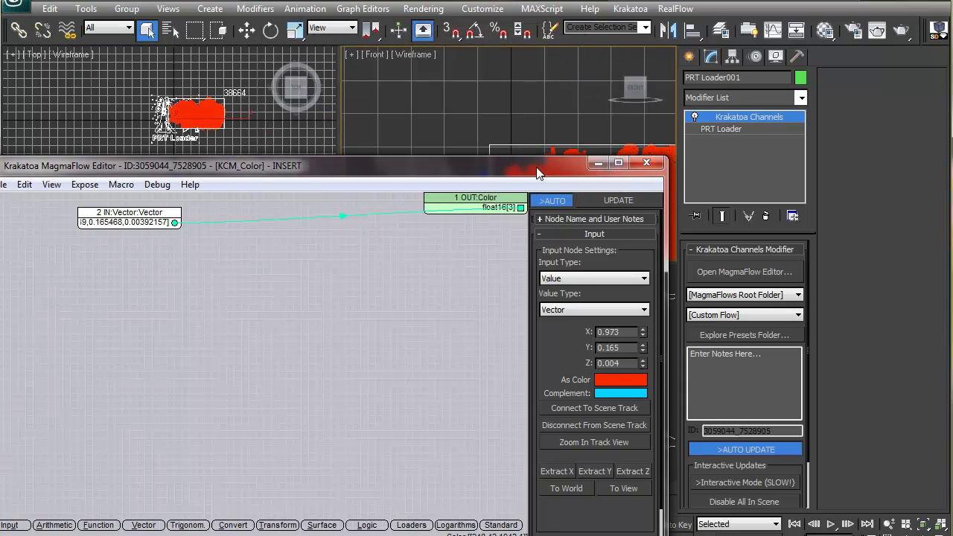
Shrink and reposition the MagmaFlow Editor to uncover the particle viewports, and line up the input node with the output node.
left_click_drag(537, 173, 528, 296)
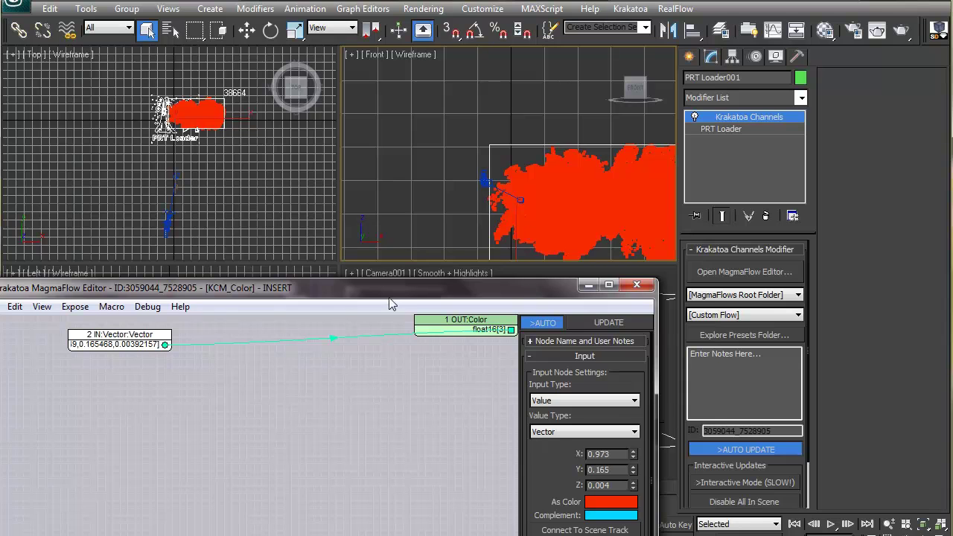
left_click_drag(386, 291, 457, 121)
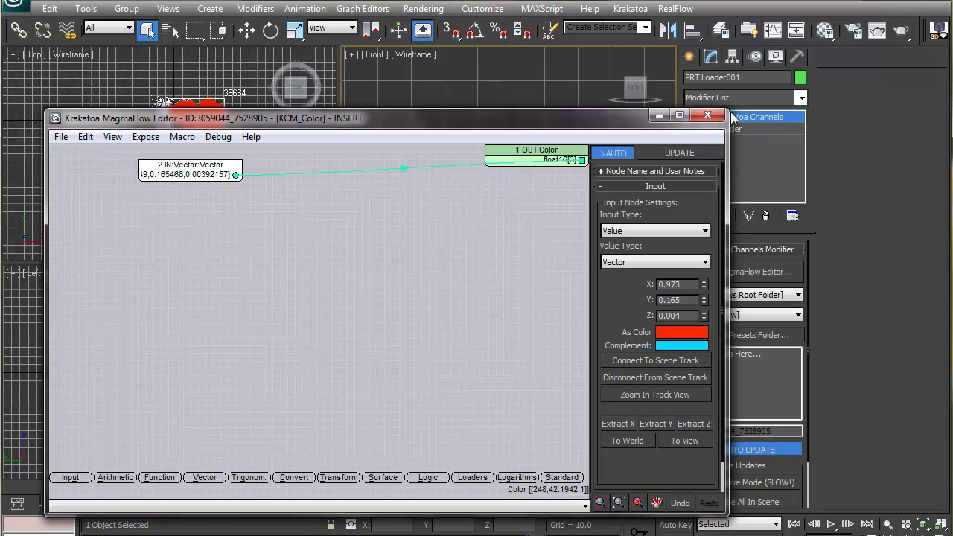
left_click_drag(726, 117, 500, 227)
left_click_drag(364, 238, 325, 110)
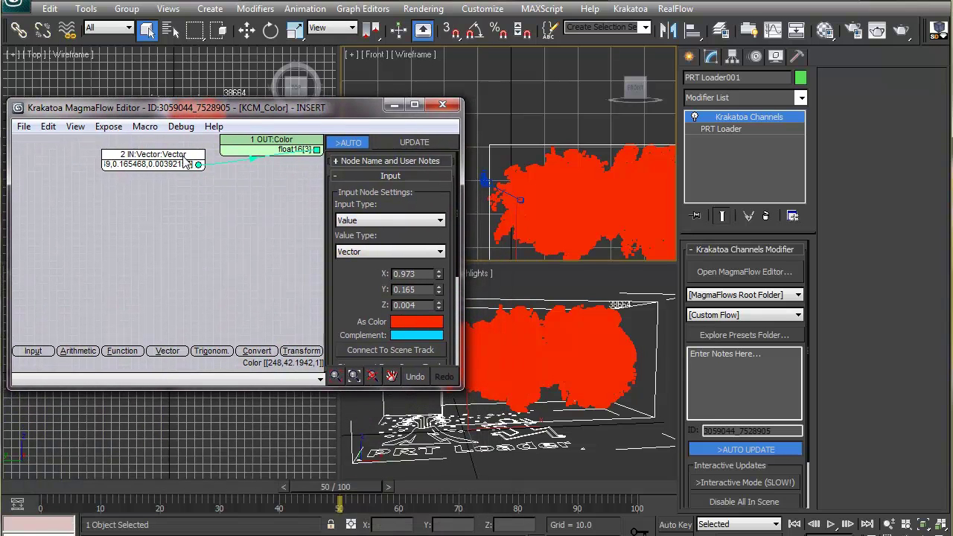
left_click_drag(185, 159, 140, 146)
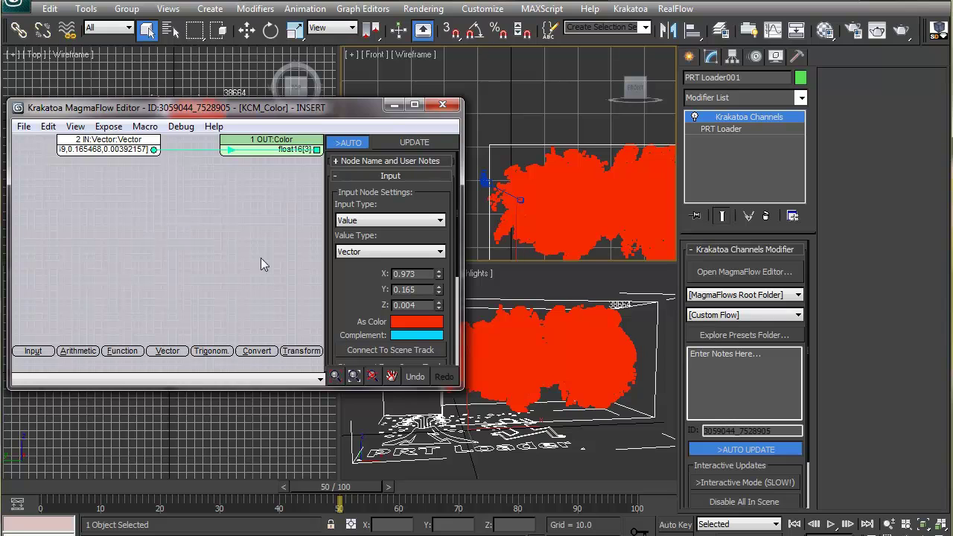
Set the input node's type back to Channel and choose Velocity as its channel.
left_click(355, 221)
left_click(359, 233)
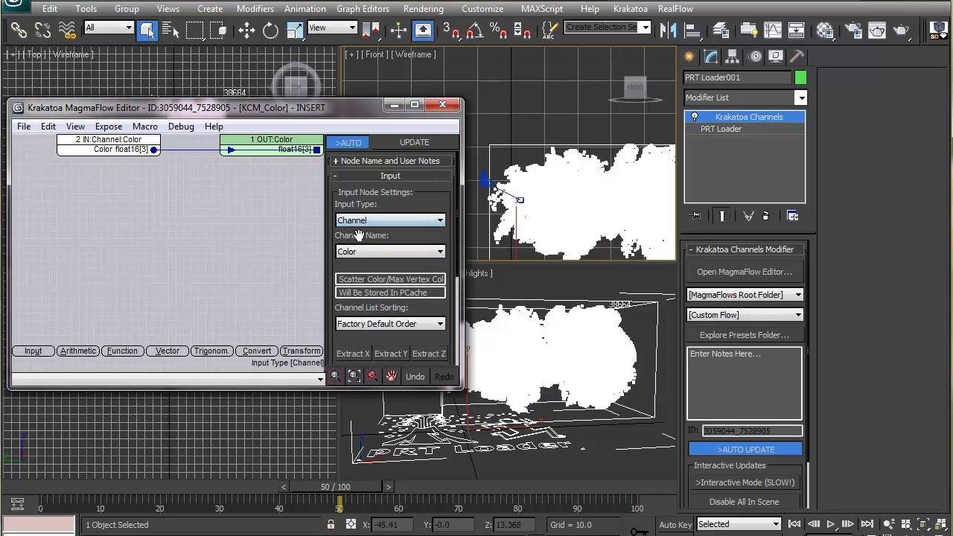
left_click(364, 252)
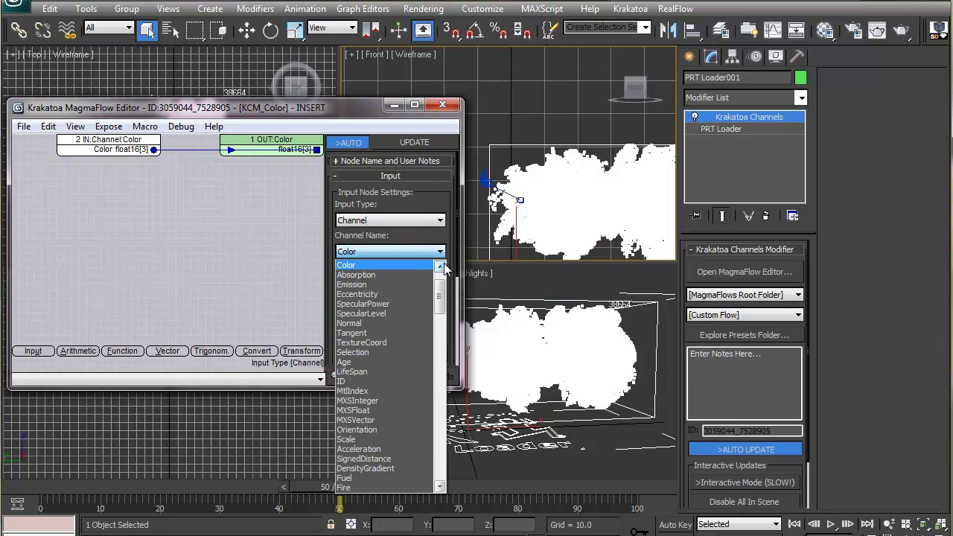
scroll(444, 270, "up", 2)
left_click(388, 263)
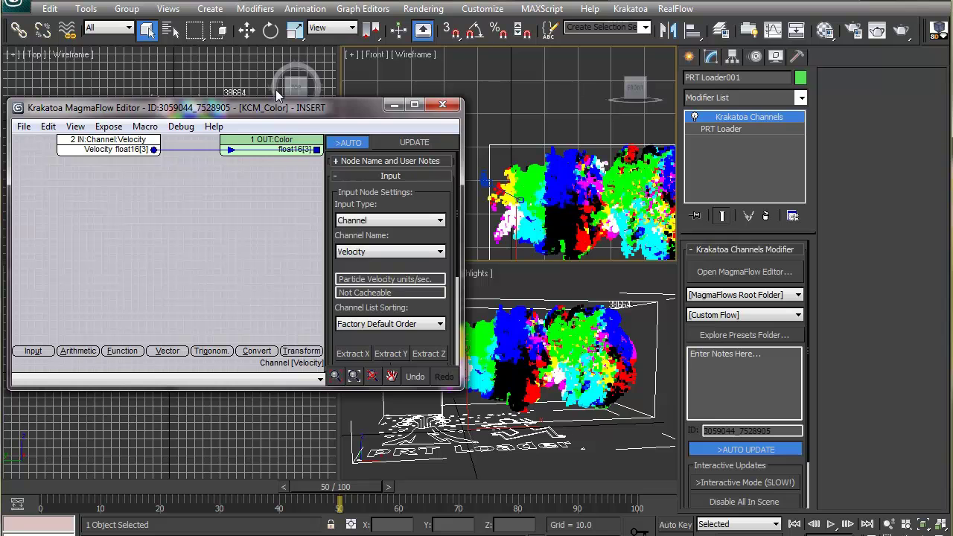
Insert a Multiply operator after the Velocity input and place it between the input and output nodes.
left_click_drag(306, 119, 314, 78)
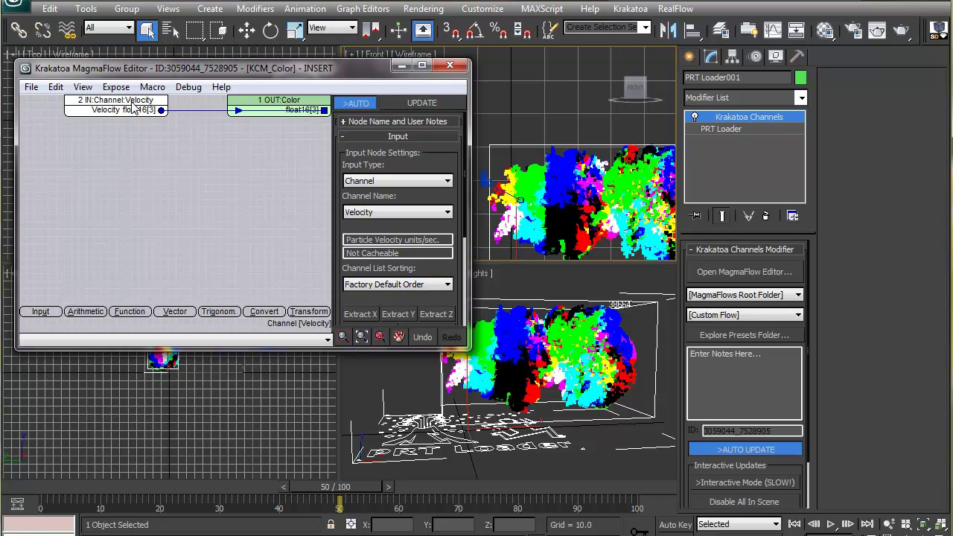
left_click_drag(132, 108, 93, 112)
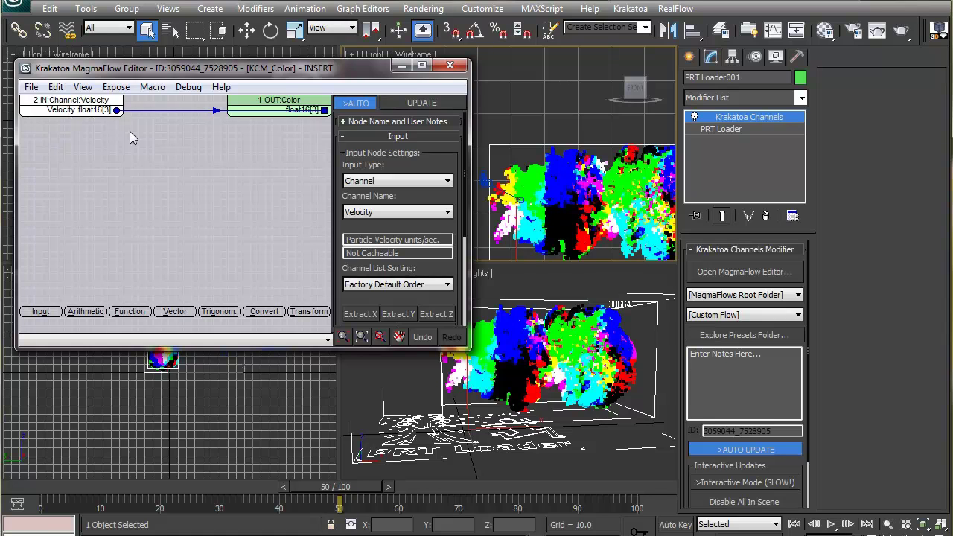
key("KP_Multiply")
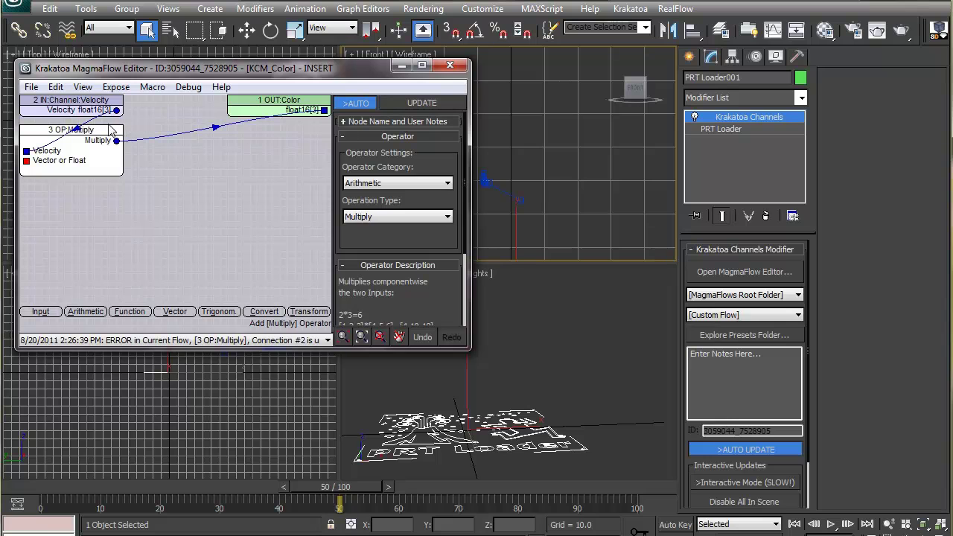
left_click_drag(110, 132, 199, 140)
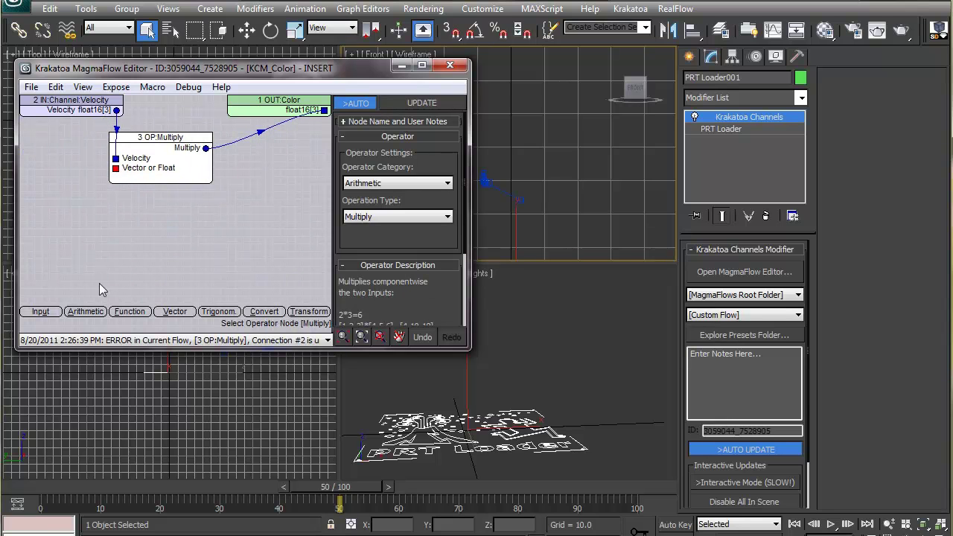
Add a Float input node with a value of 0.02 feeding the Multiply operator's free second socket.
mouse_move(93, 313)
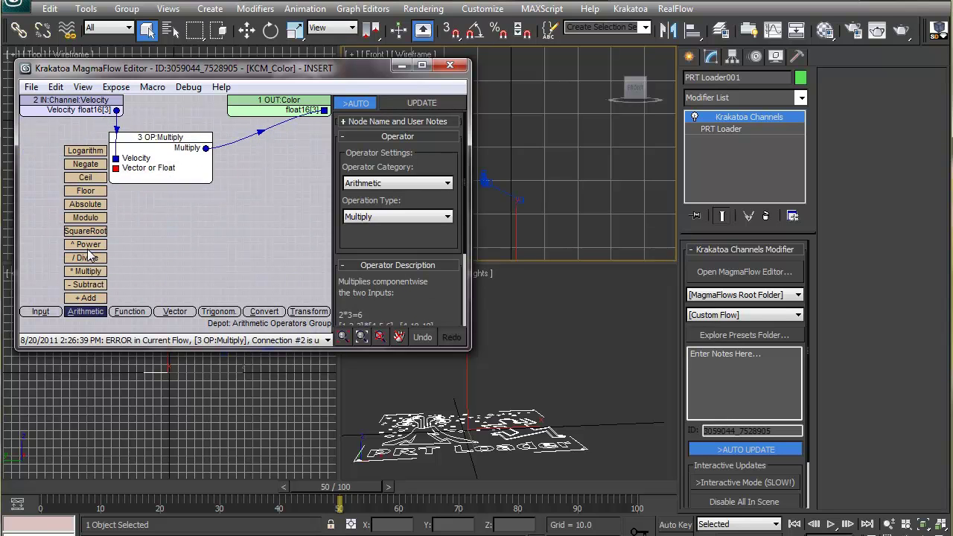
left_click(167, 229)
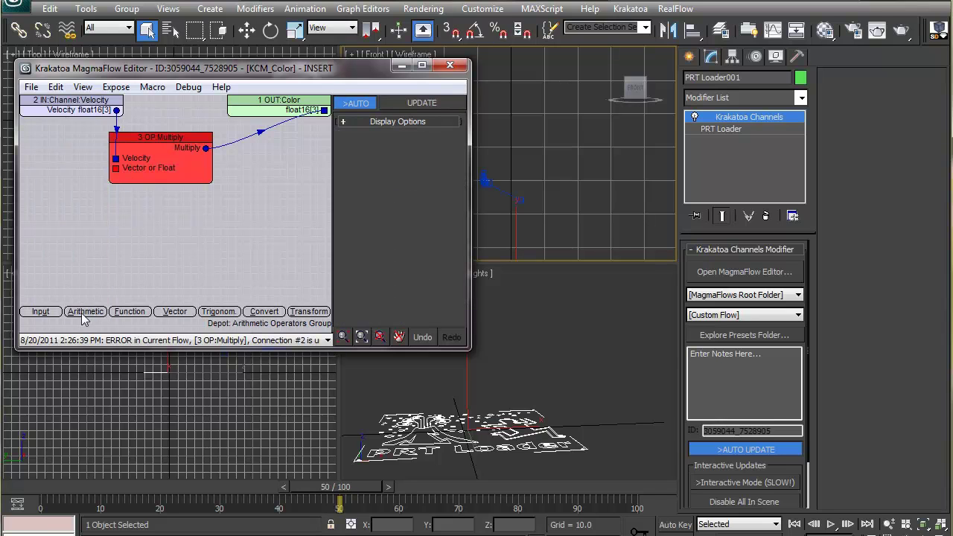
left_click(44, 311)
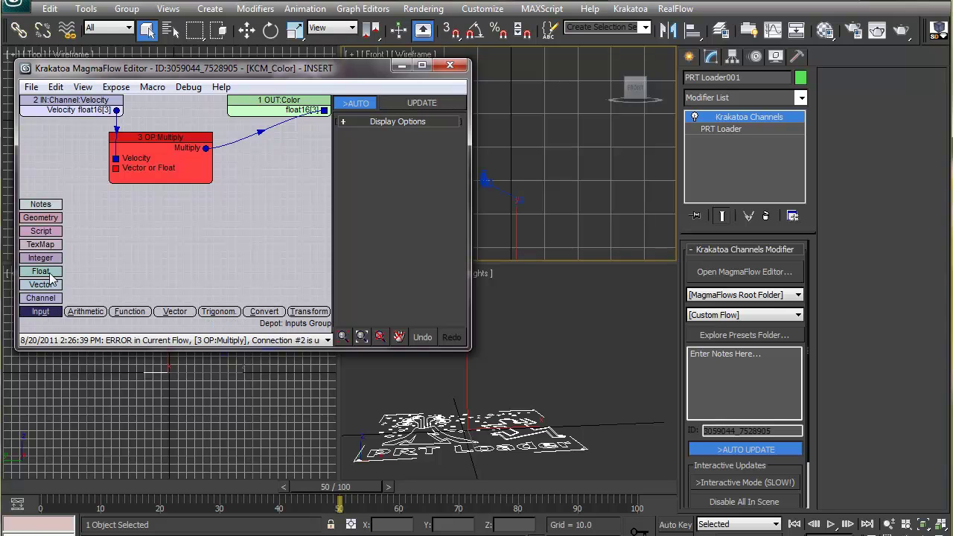
left_click(47, 272)
Resize and move the MagmaFlow Editor so the node flow is readable and the camera viewport is uncovered.
left_click_drag(471, 347, 645, 421)
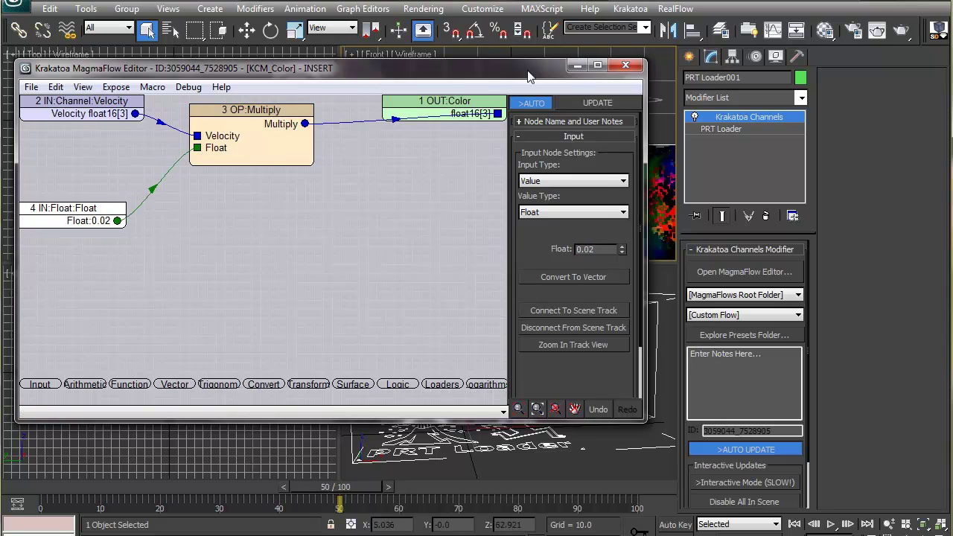
mouse_move(529, 77)
left_mouse_down()
mouse_move(473, 74)
mouse_move(512, 72)
left_mouse_up()
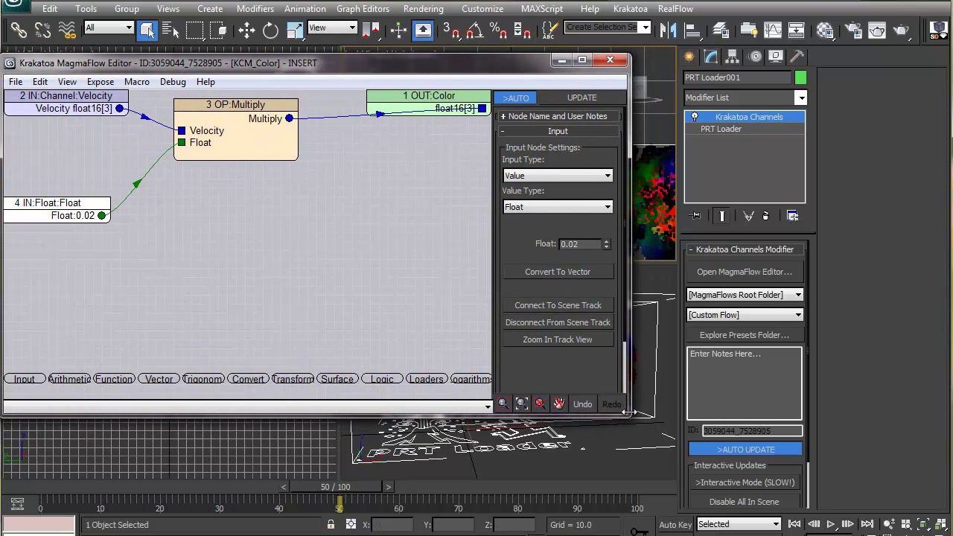
left_click_drag(627, 412, 668, 273)
left_click_drag(441, 64, 474, 31)
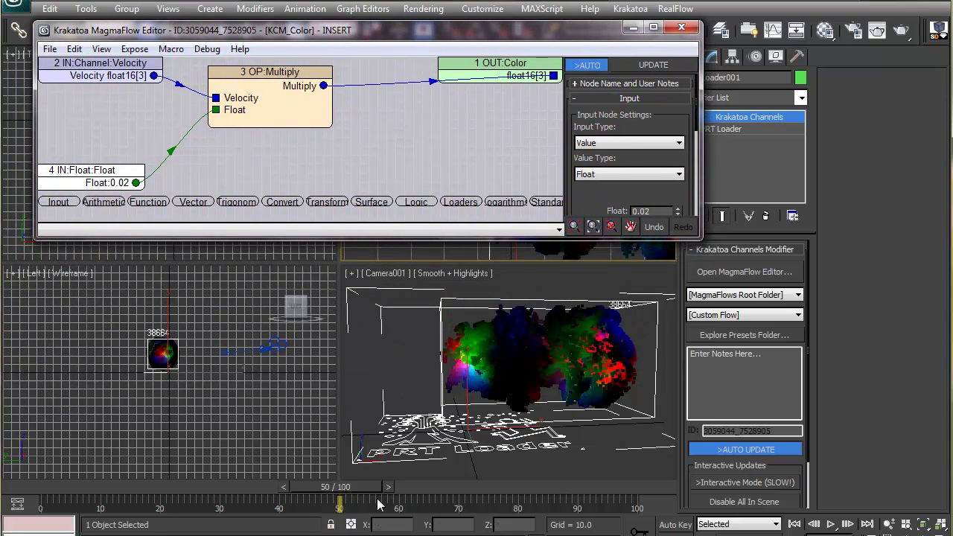
Scrub the animation back through its early frames and on to frame 34, checking the velocity colors in the camera view.
left_click_drag(325, 488, 125, 488)
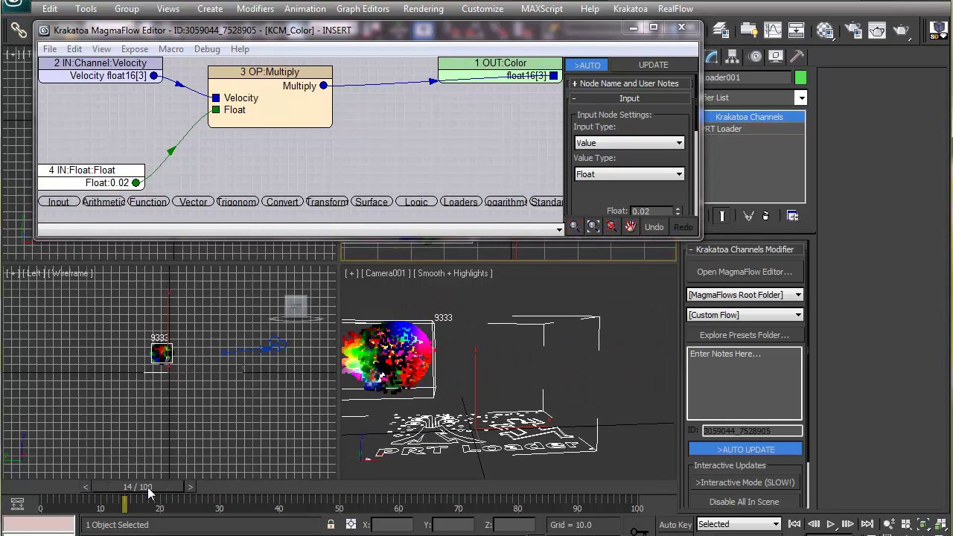
key("comma")
key("comma")
key("comma")
left_click_drag(153, 495, 264, 497)
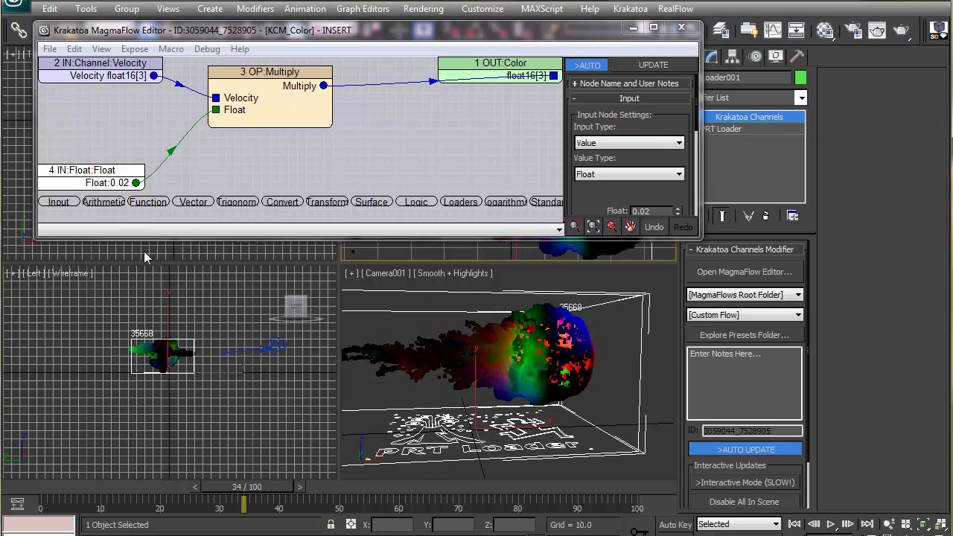
Place the Float node just below the Velocity input and raise its value to 0.1.
left_click_drag(125, 175, 133, 118)
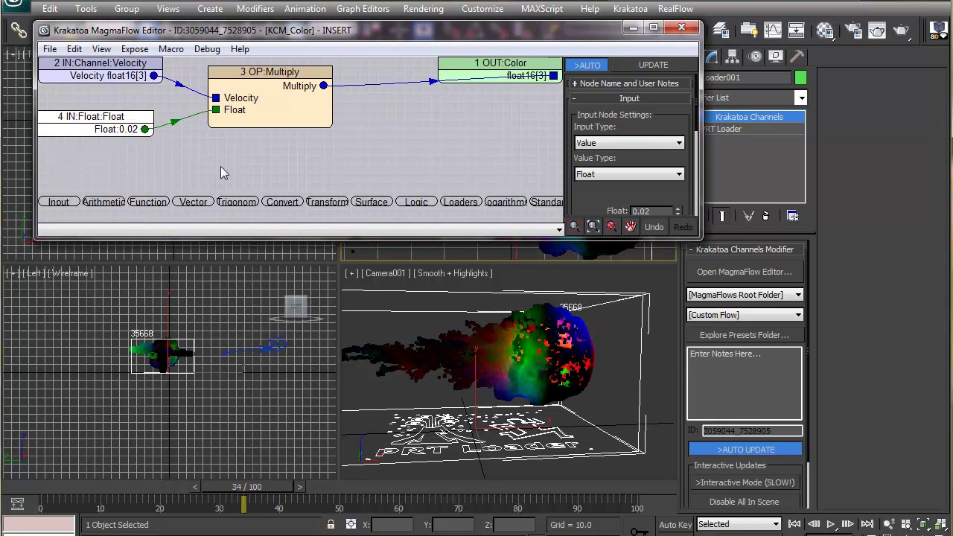
left_click_drag(681, 213, 680, 204)
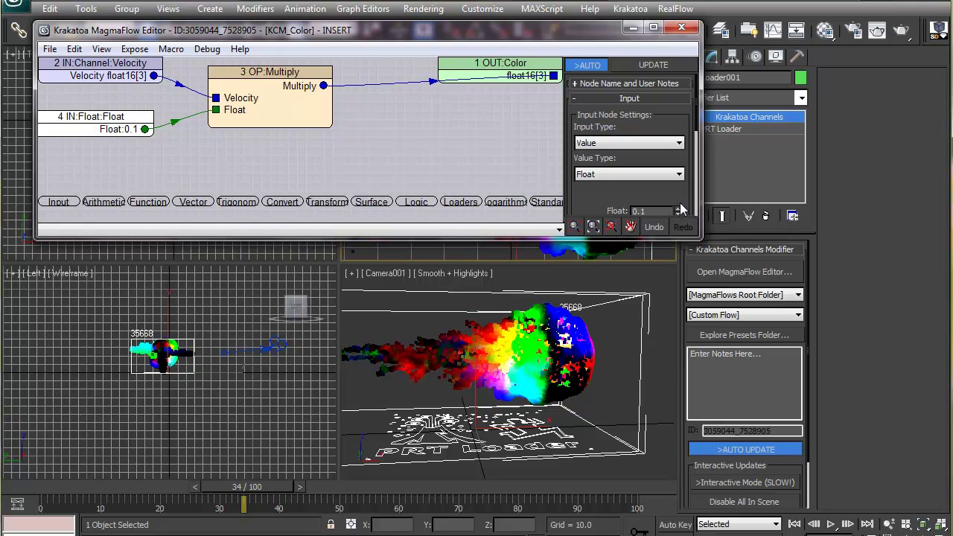
Render the Camera001 view at frame 34 to examine the velocity-colored particles, and close the rendered frame.
left_click(629, 9)
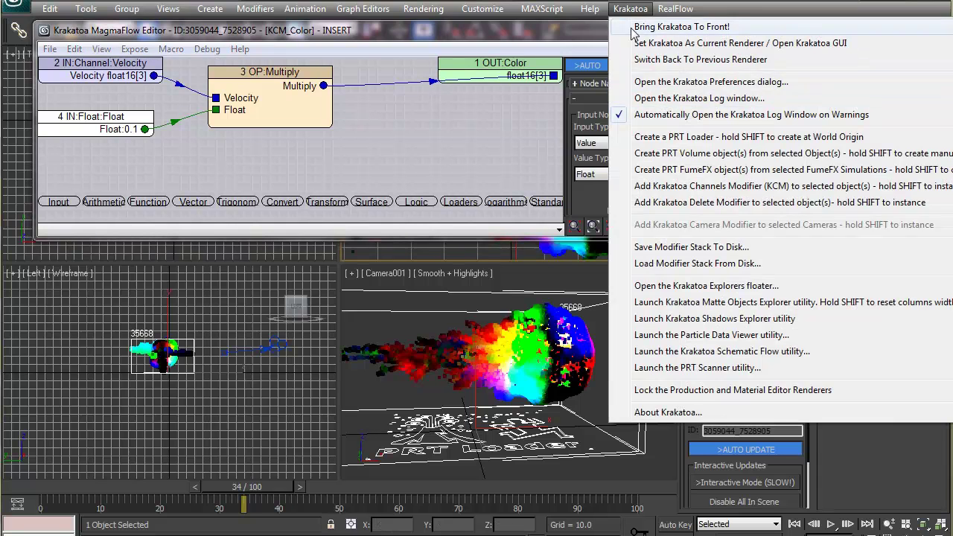
left_click(632, 29)
key("shift+q")
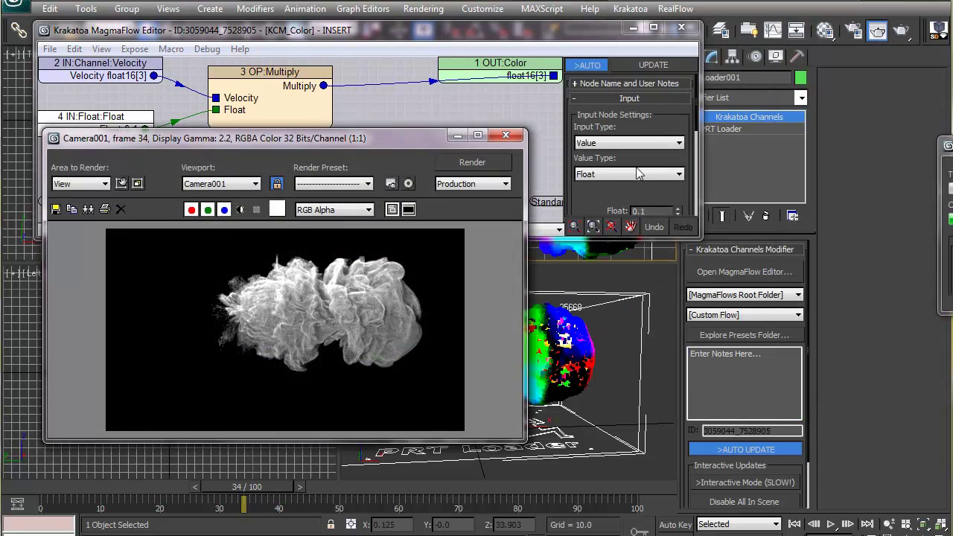
left_click(901, 31)
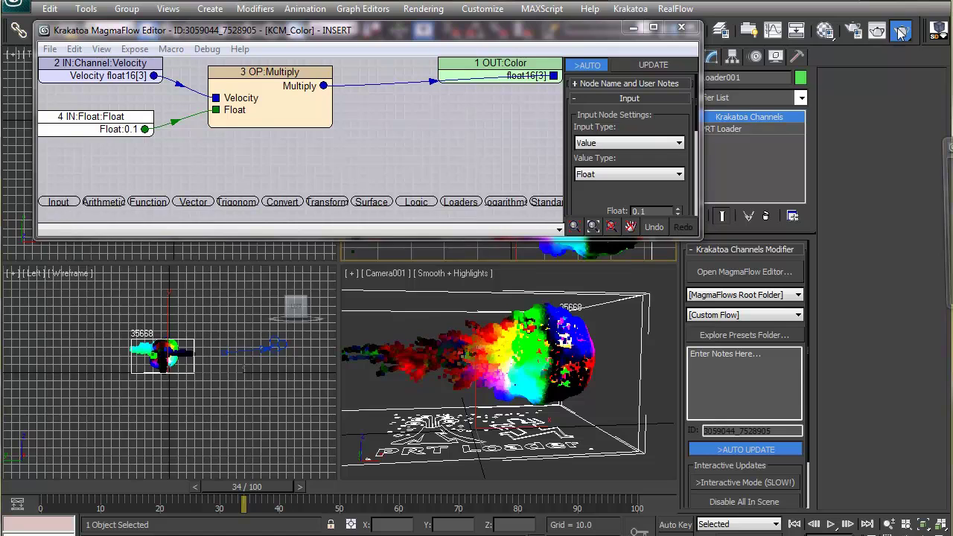
left_click(901, 31)
mouse_move(416, 141)
left_mouse_down()
mouse_move(408, 139)
mouse_move(408, 151)
left_mouse_up()
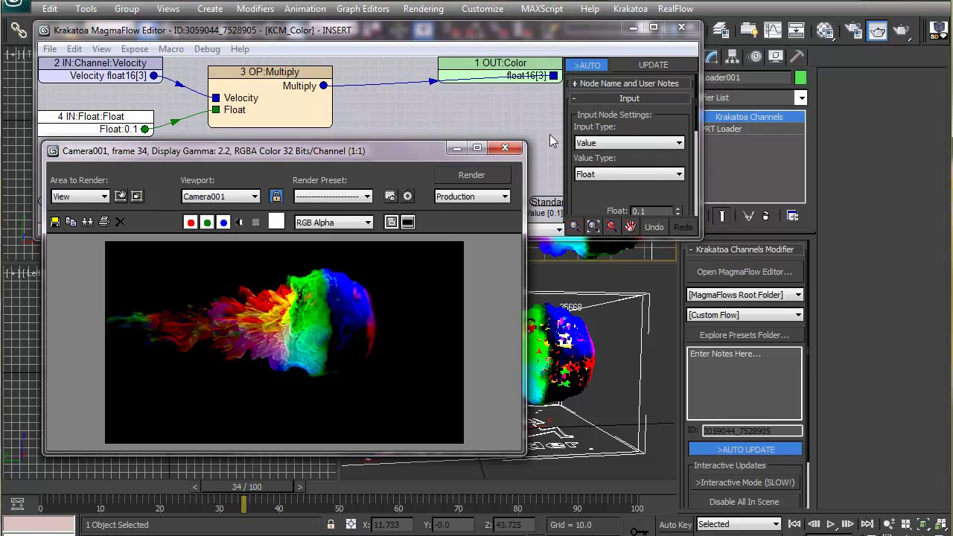
left_click(504, 148)
Delete the Multiply operator and the Float input node from the flow.
left_click(287, 121)
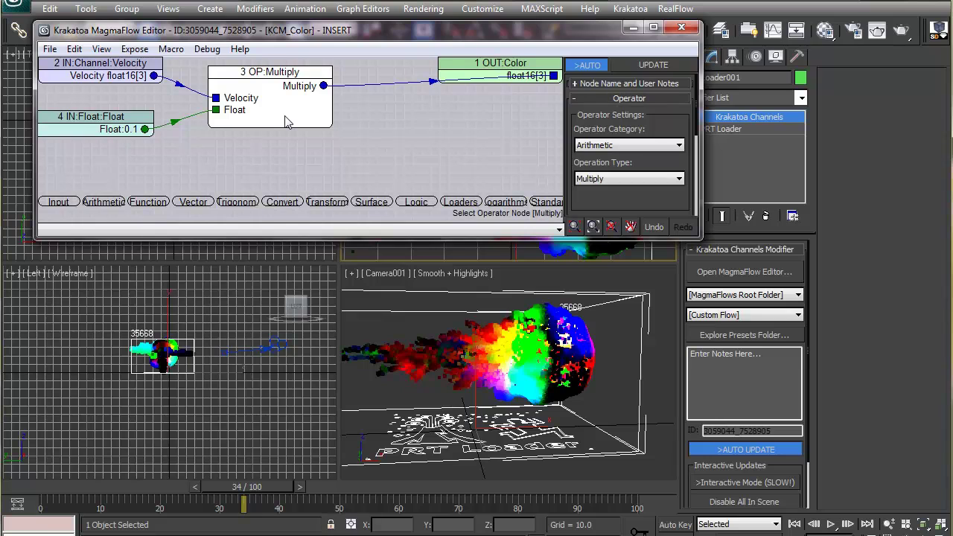
key("Delete")
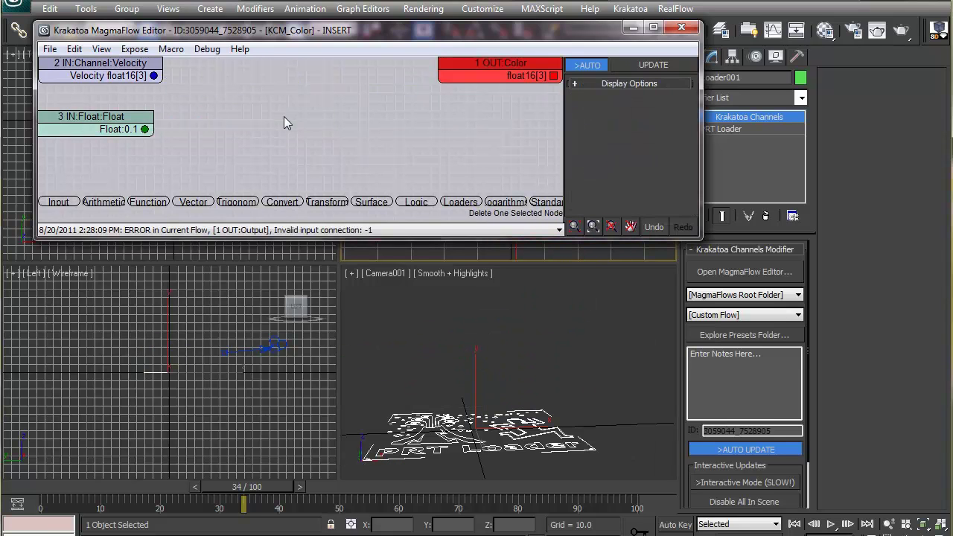
left_click(125, 128)
key("Delete")
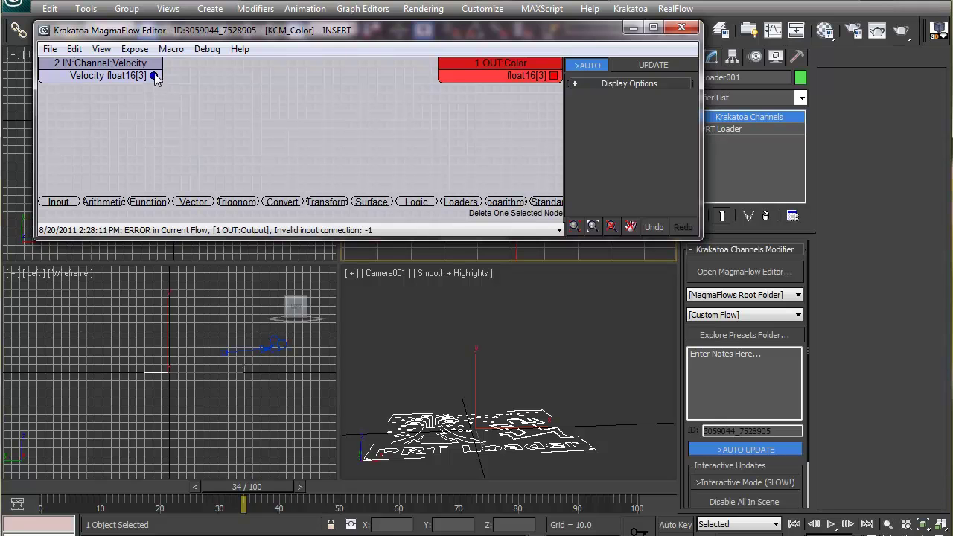
Switch the remaining input node's channel from Velocity to Position and connect it to the Color output.
left_click_drag(150, 66, 185, 93)
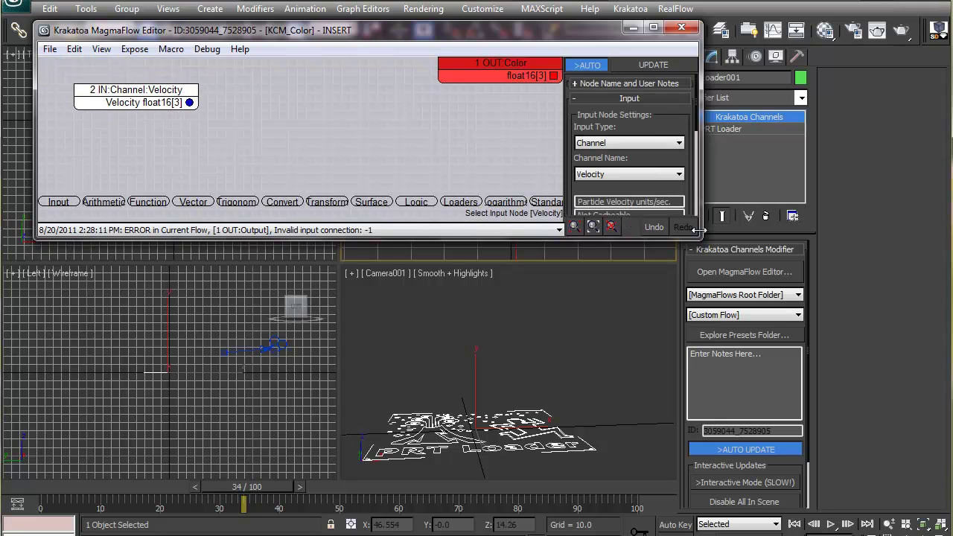
left_click_drag(701, 236, 693, 369)
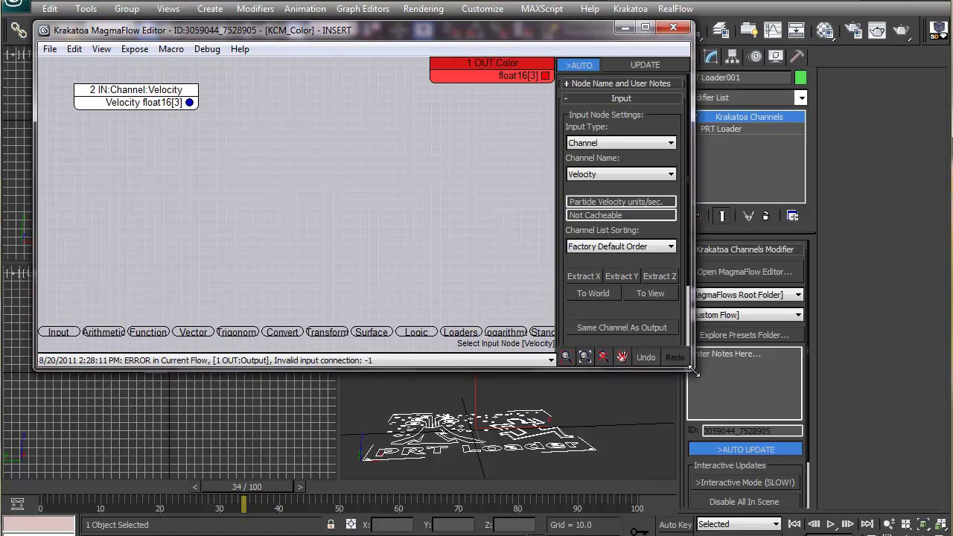
left_click(633, 177)
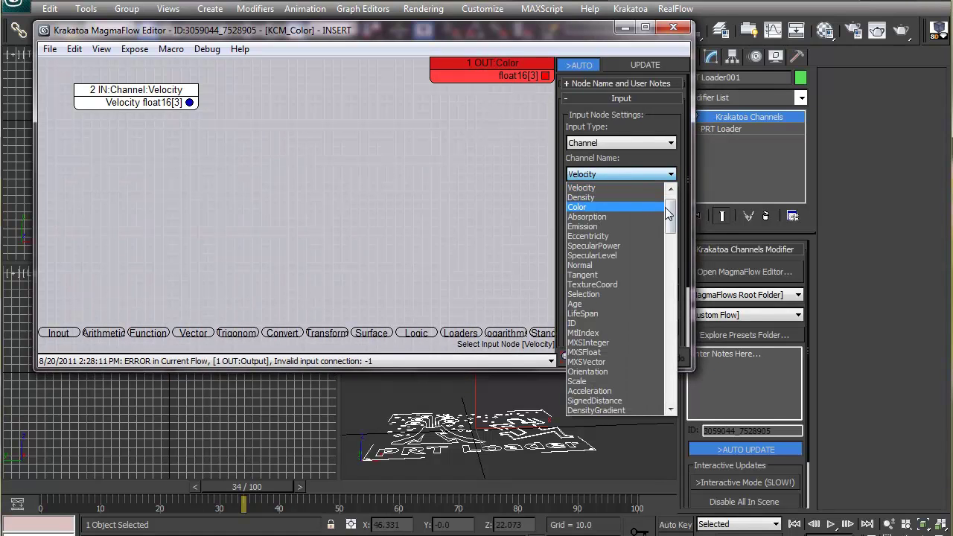
left_click_drag(672, 219, 672, 208)
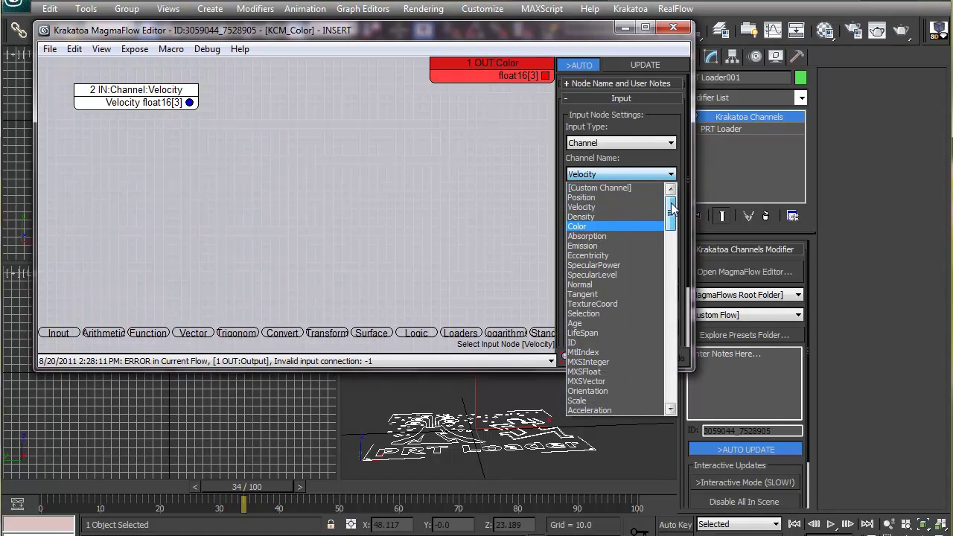
left_click(629, 196)
left_click_drag(189, 102, 545, 76)
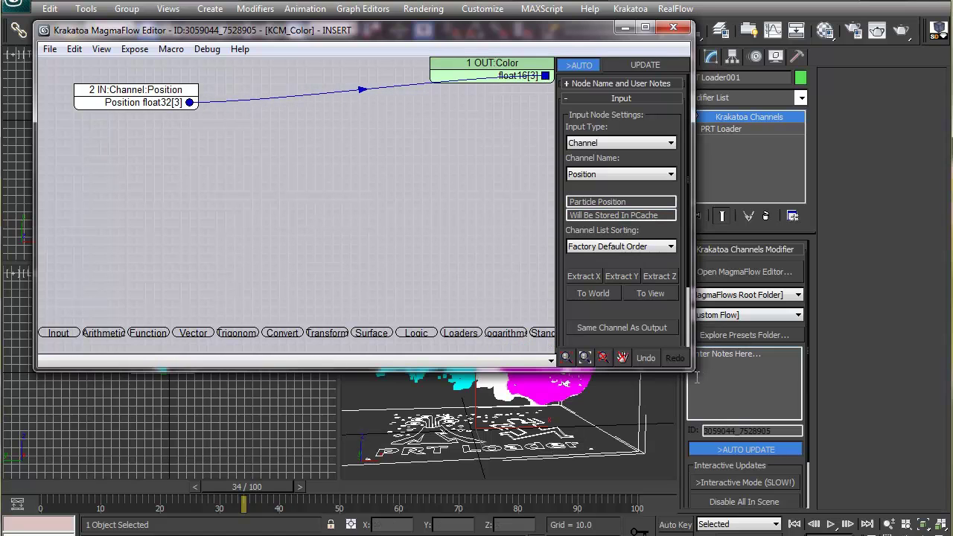
Shrink the MagmaFlow Editor and scrub through the animation to examine the position-based particle colors.
left_click_drag(685, 366, 660, 273)
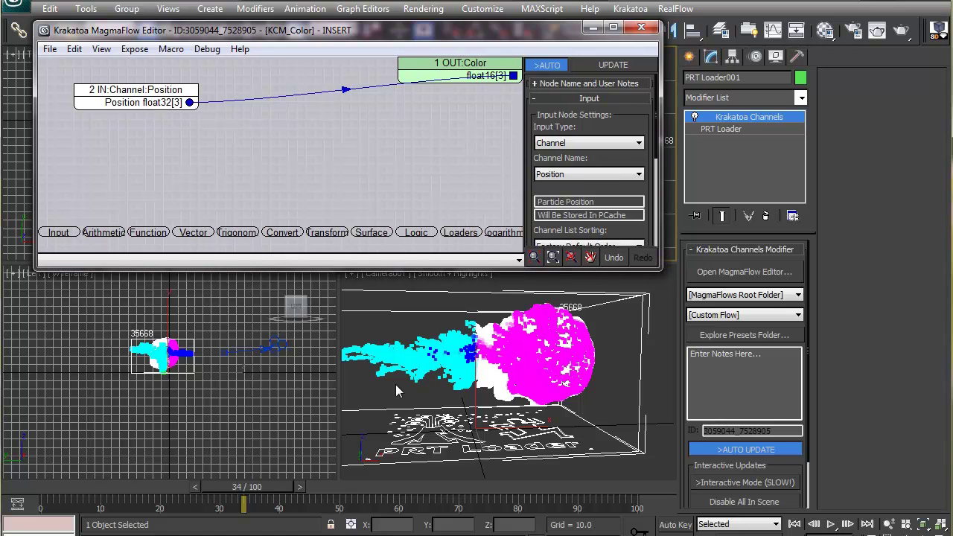
left_click_drag(202, 497, 179, 488)
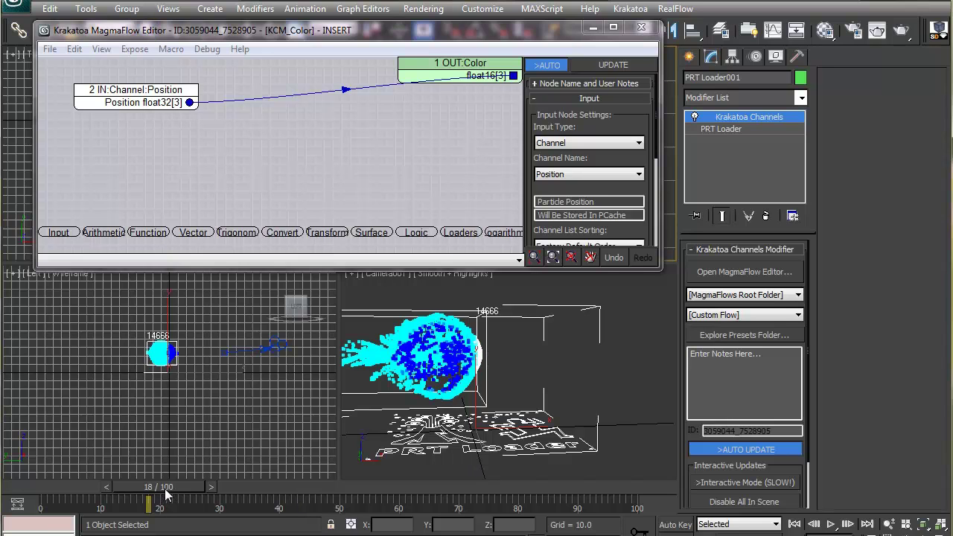
left_click_drag(164, 488, 285, 483)
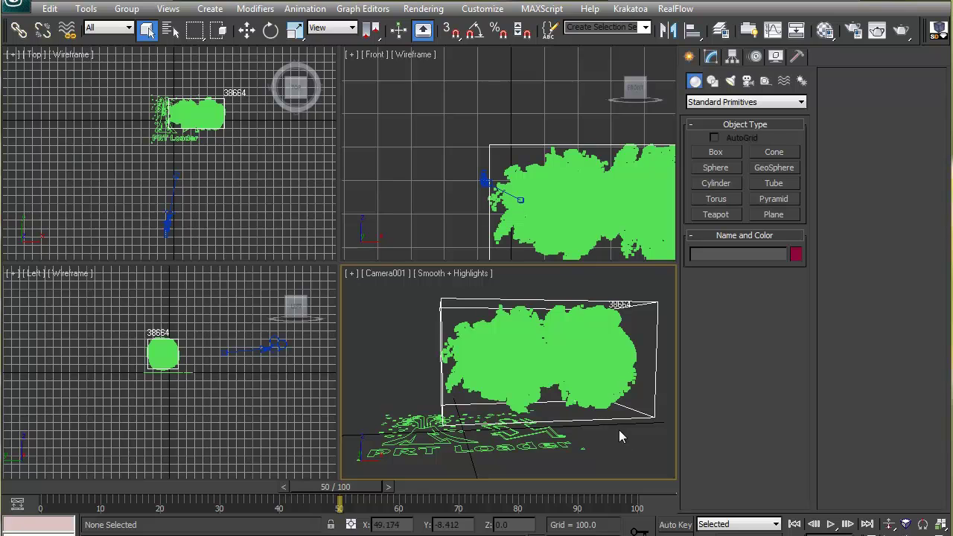
Assign a Gradient Ramp map to the Diffuse color of the first material in the Material Editor.
left_click(360, 212)
key("m")
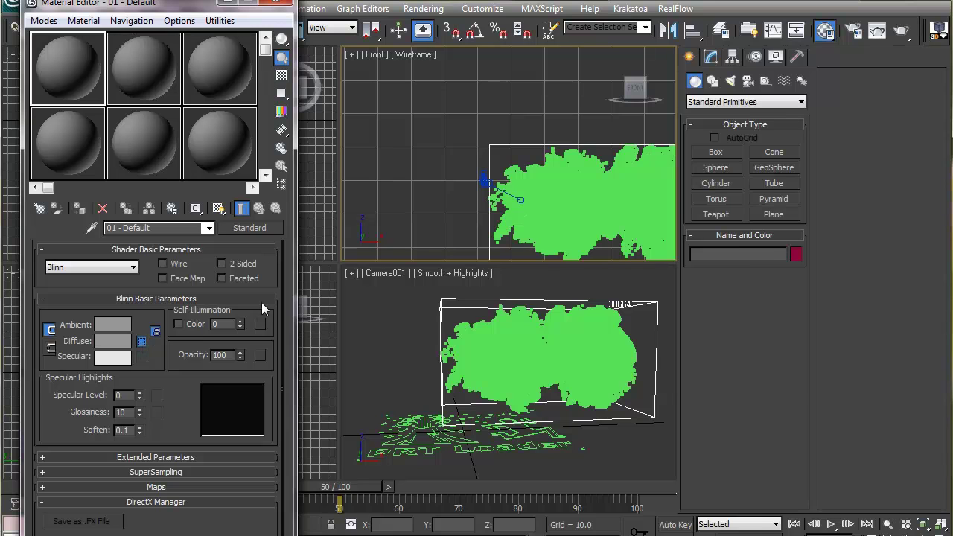
double_click(472, 397)
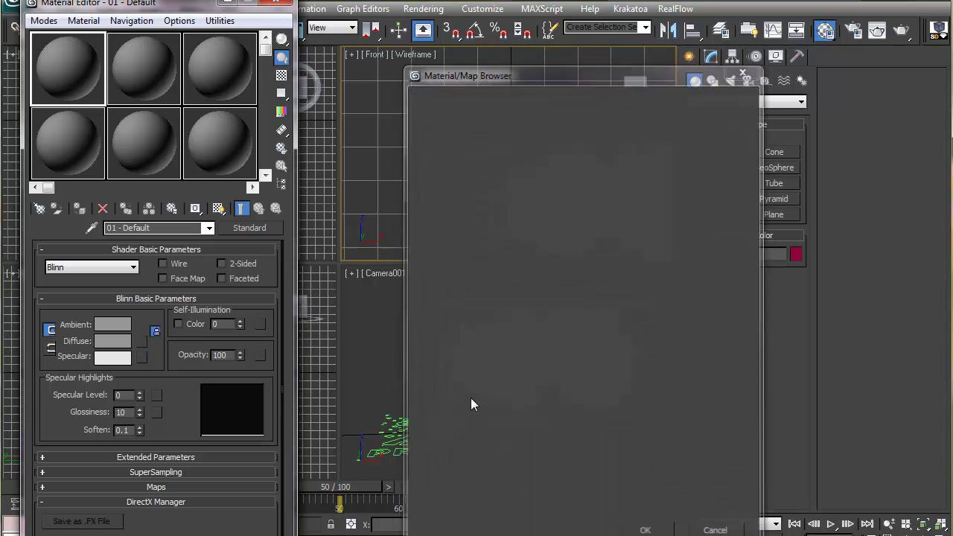
Color the Gradient Ramp's start flag red-orange (255, 60, 0) and its end flag yellow-green (84, 255, 0).
double_click(45, 478)
left_click_drag(289, 70, 294, 66)
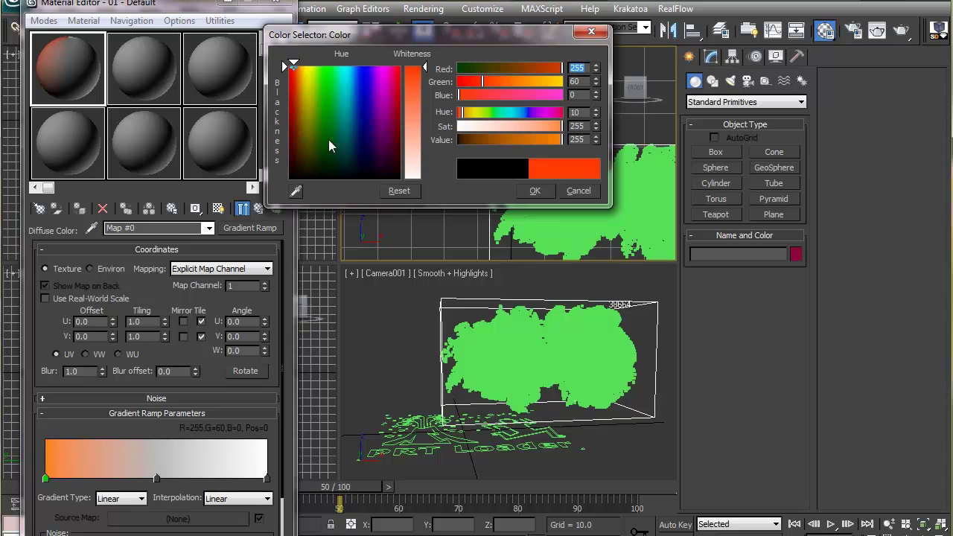
double_click(266, 478)
left_click(320, 67)
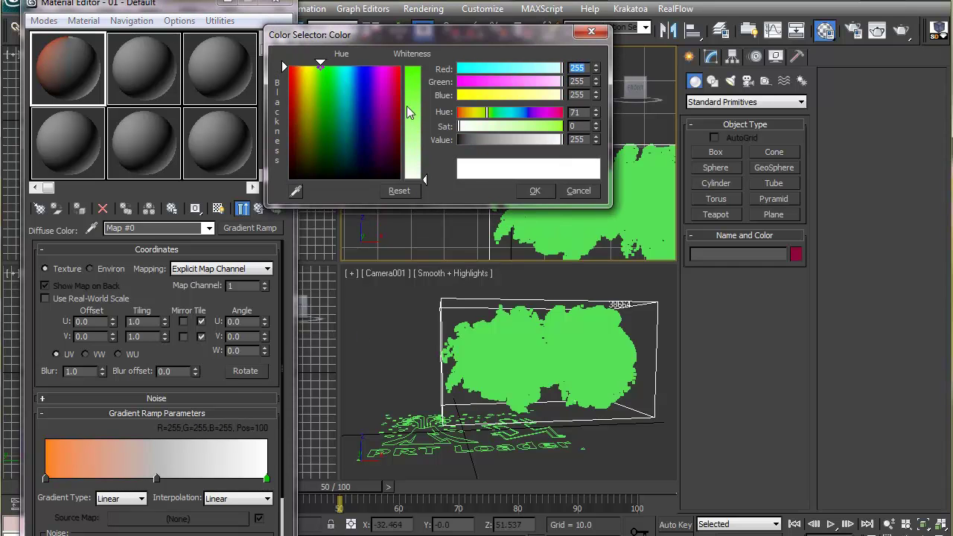
left_click_drag(408, 112, 411, 65)
Replace the ramp's gray middle flag with a new one about a third of the way along, and close the Material Editor.
right_click(155, 477)
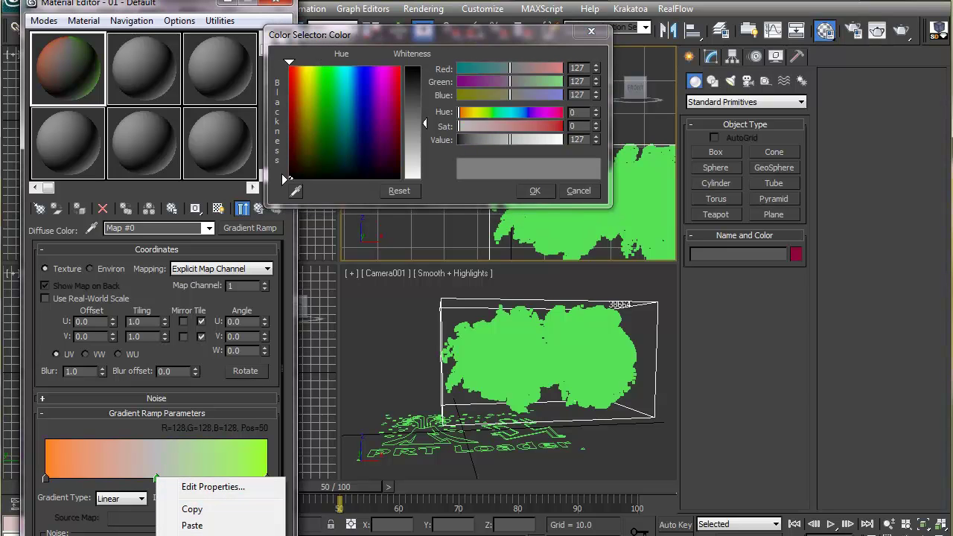
left_click(192, 534)
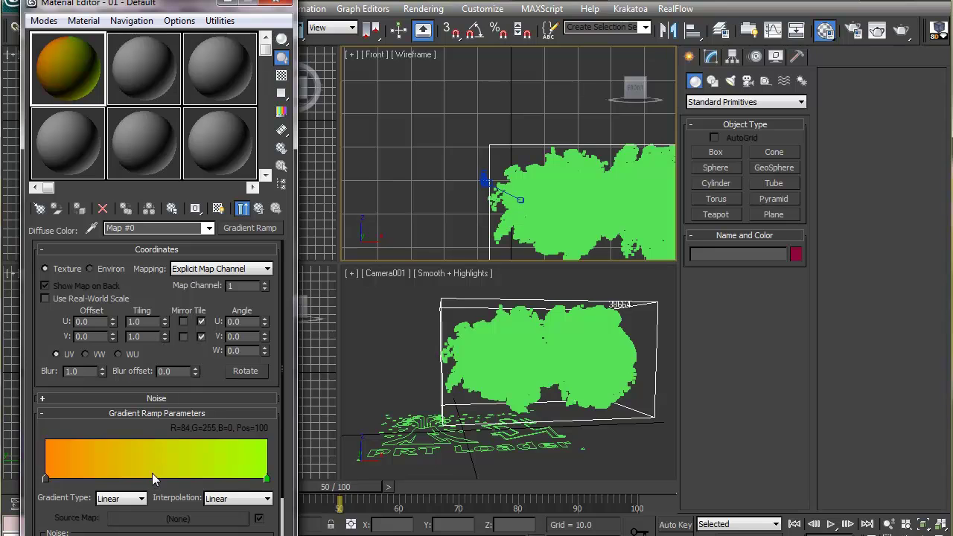
left_click(151, 475)
left_click_drag(151, 476, 78, 477)
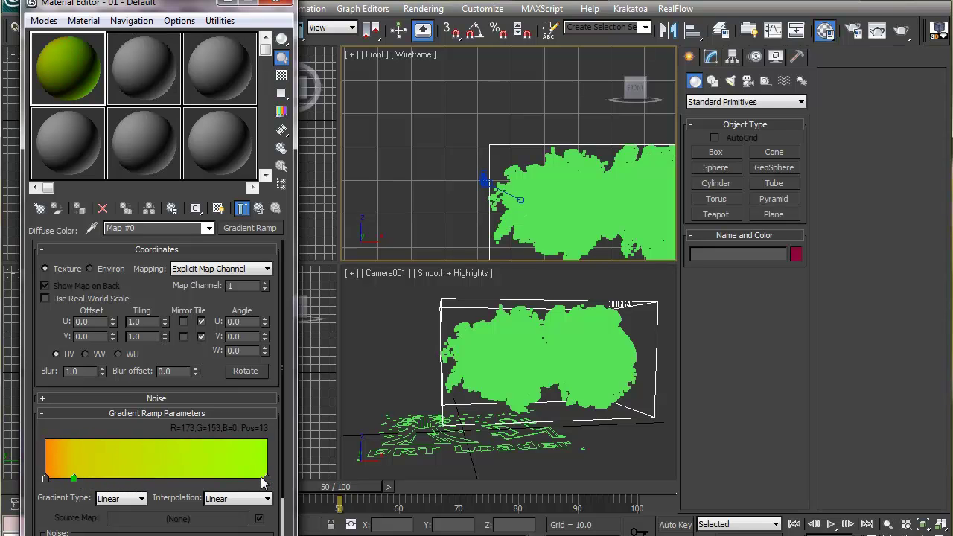
left_click(45, 479)
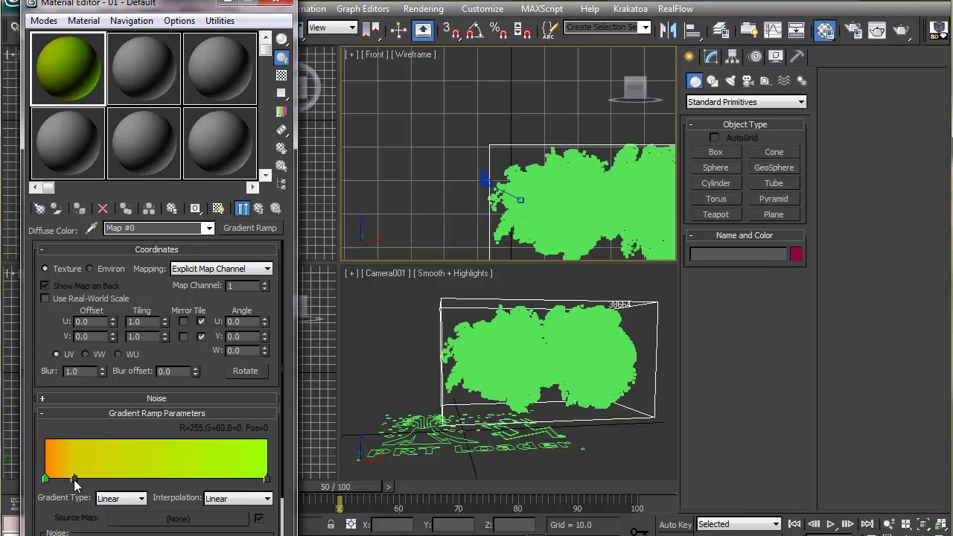
left_click_drag(74, 477, 116, 477)
left_click(285, 3)
Add a Krakatoa Channels modifier to the PRT Loader and open it in the MagmaFlow Editor.
left_click(636, 283)
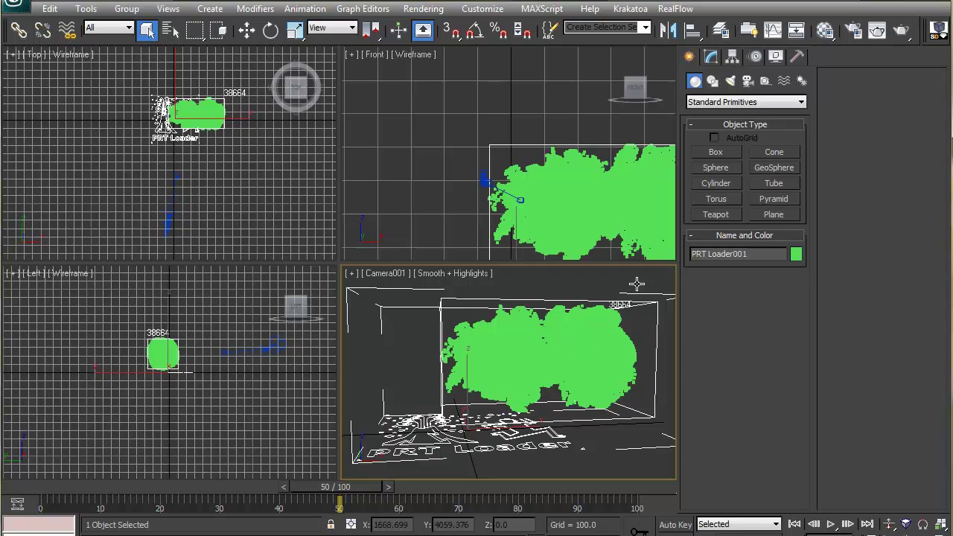
left_click(711, 56)
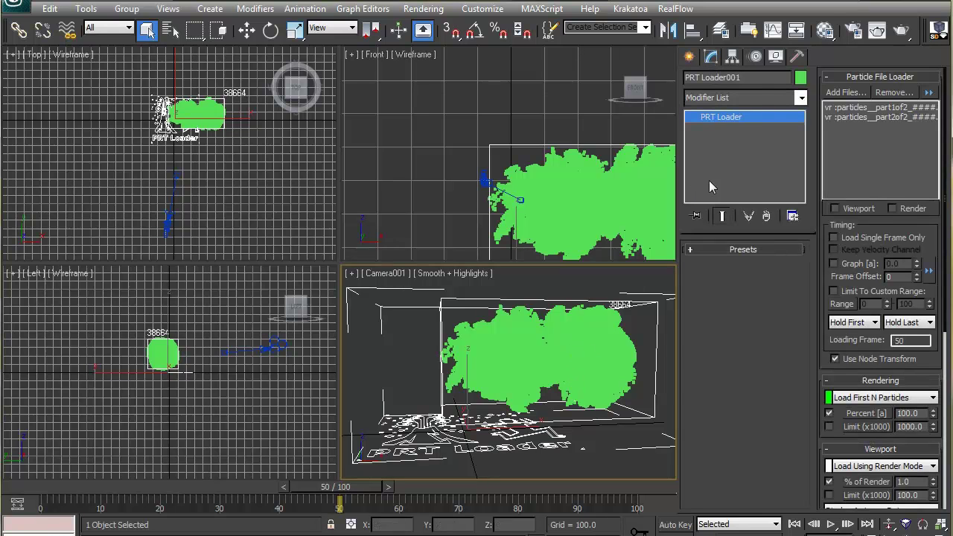
left_click(736, 97)
scroll(743, 127, "down", 7)
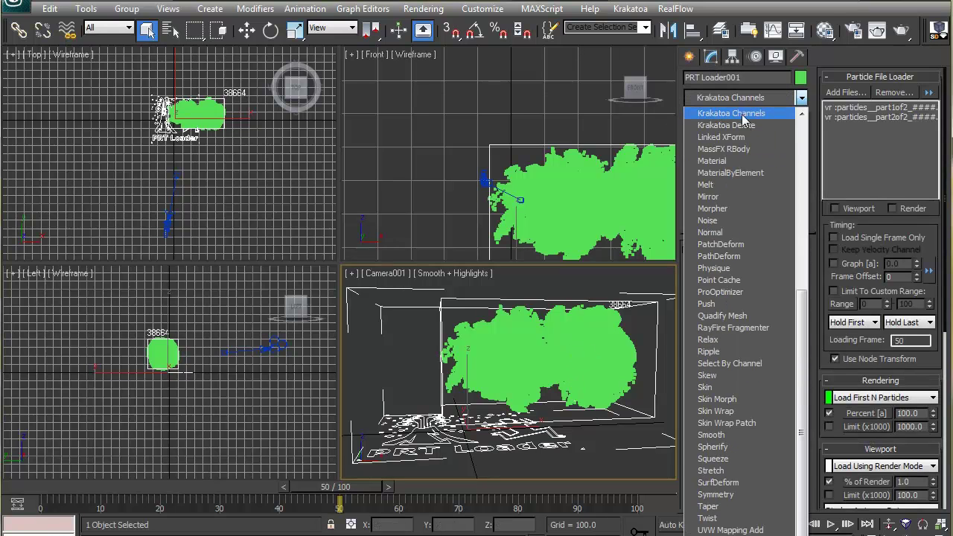
left_click(744, 117)
left_click(737, 272)
Move the Color channel input node away from the output node and disconnect the two.
left_click_drag(270, 144, 145, 80)
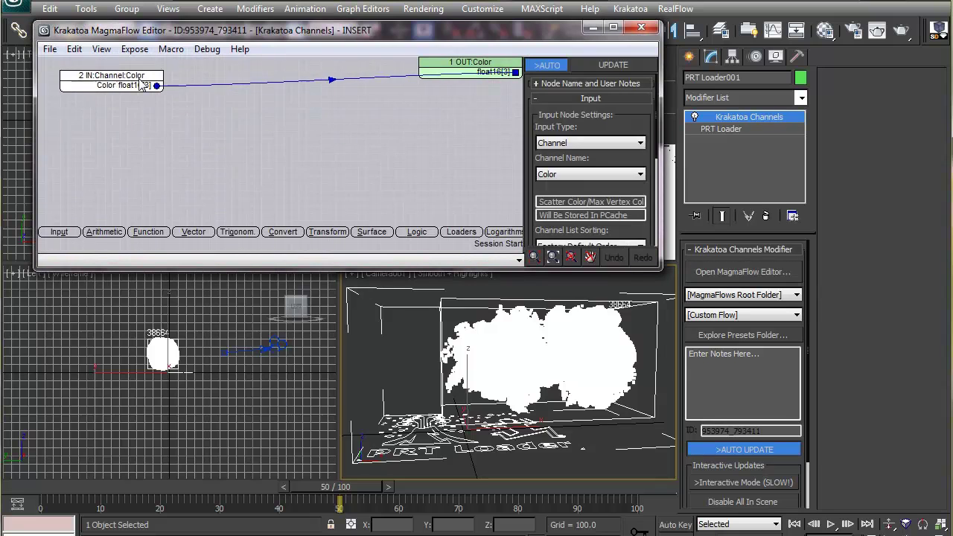
left_click(286, 78)
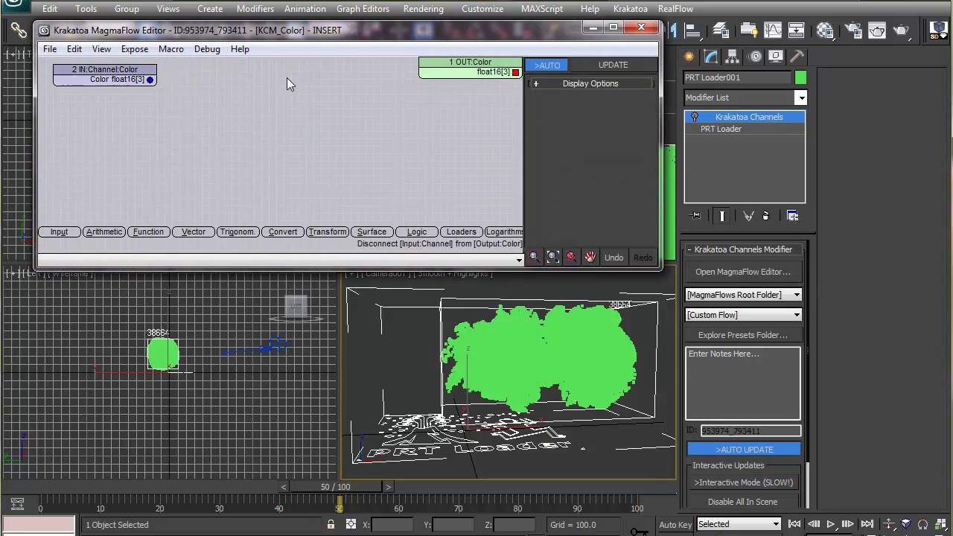
left_click_drag(145, 86, 137, 86)
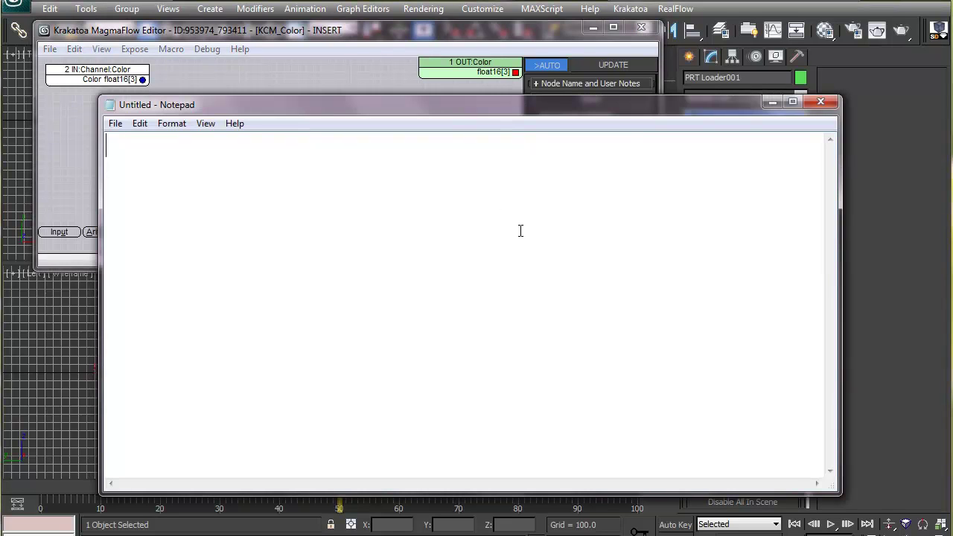
In Notepad, outline the flow as "[vel]----> Blend" with "color 1" and "color 2 ---->Ch.Color>" on indented lines below.
type("[]")
key("Left")
type("vel]")
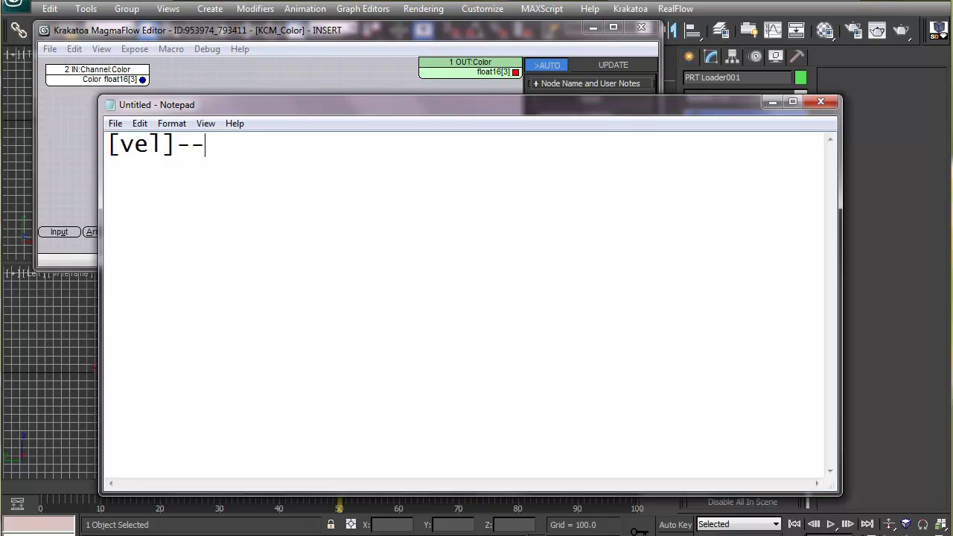
type("----> Blend                 ")
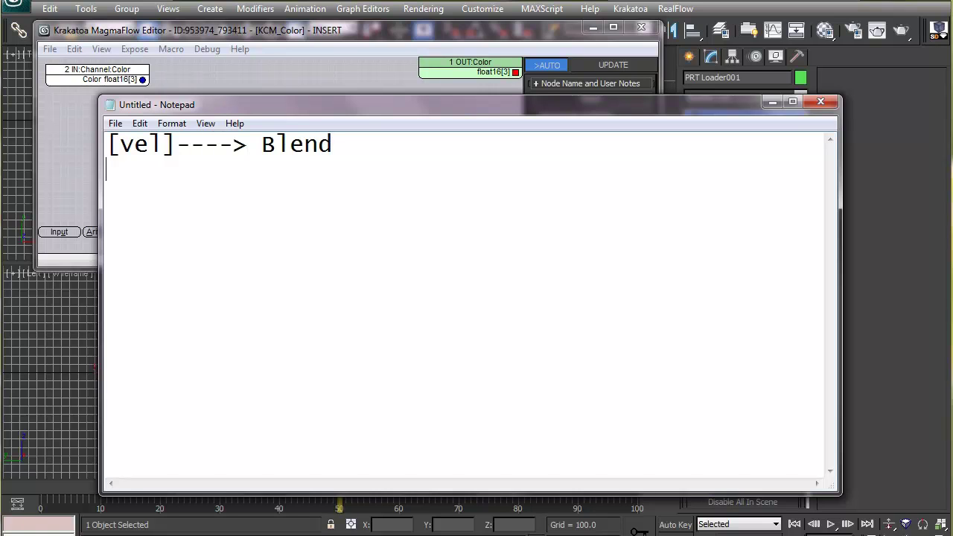
type("color 1")
key("Return")
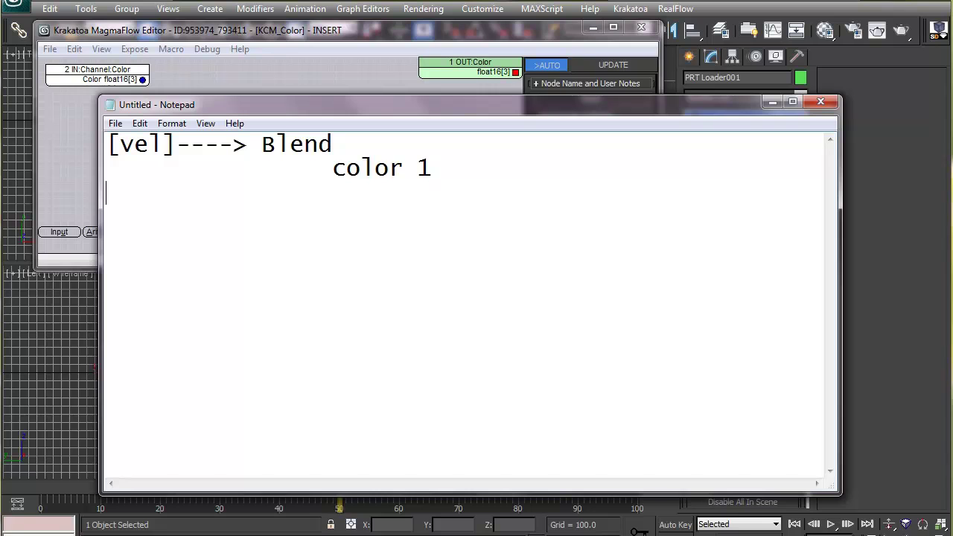
type("color")
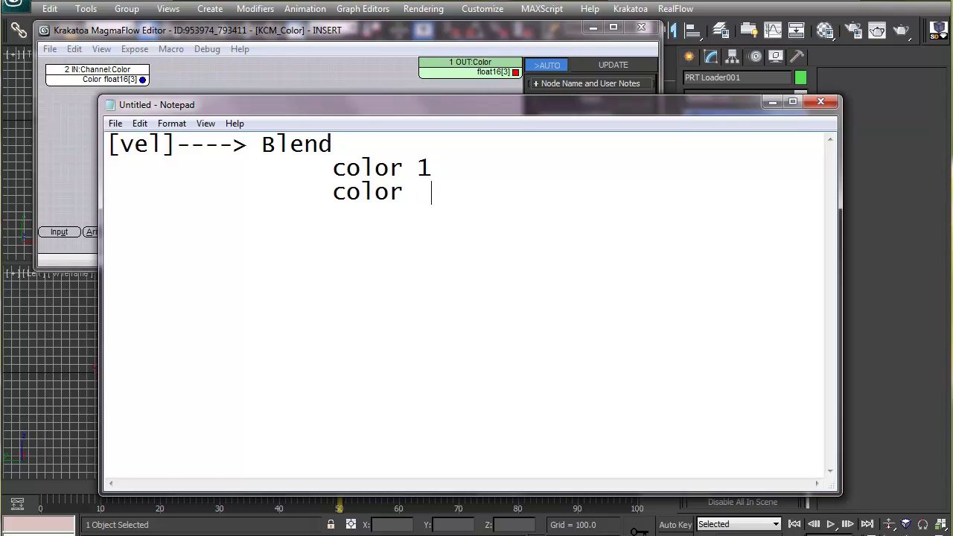
type(" 2 ---->Ch.Color>")
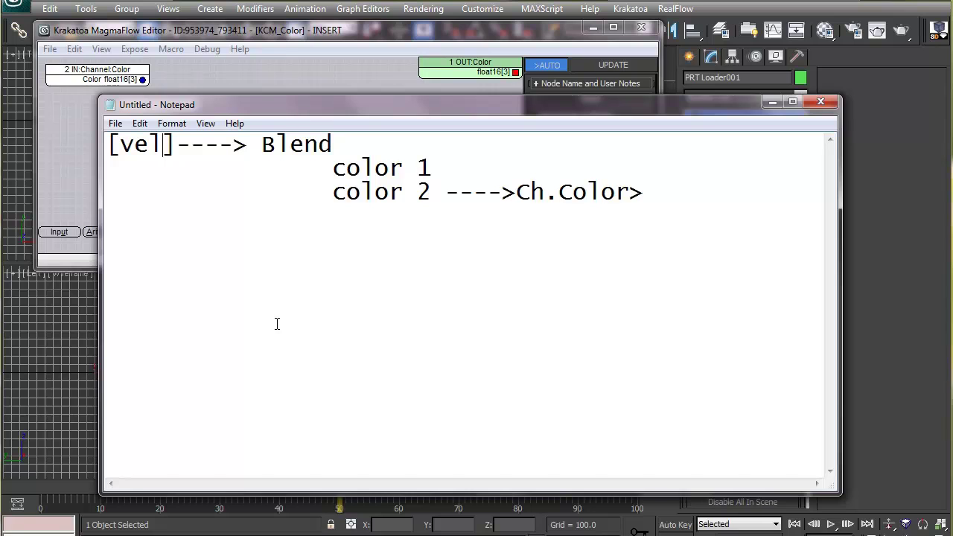
Extend the velocity entry of the note to "velx(.03)" and minimize Notepad.
type("()")
type(".03")
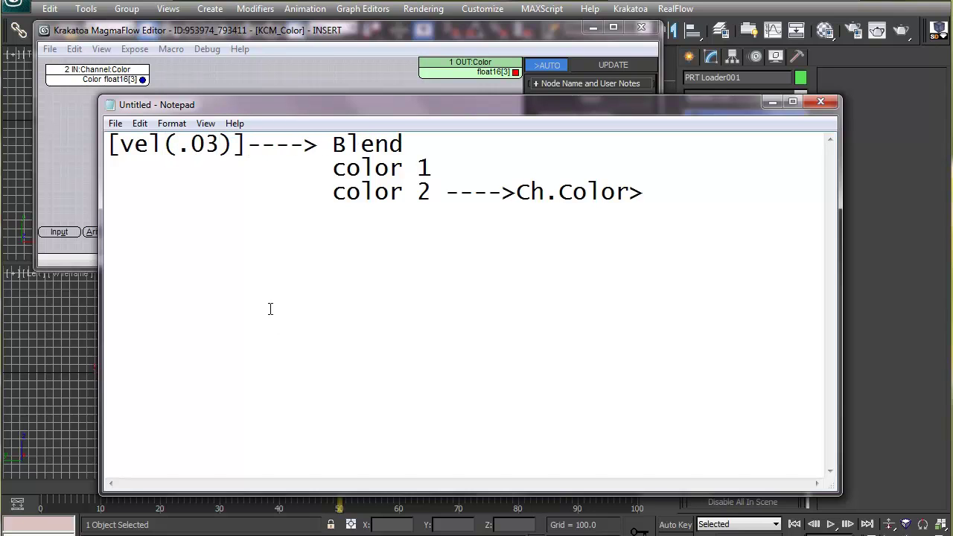
type("x")
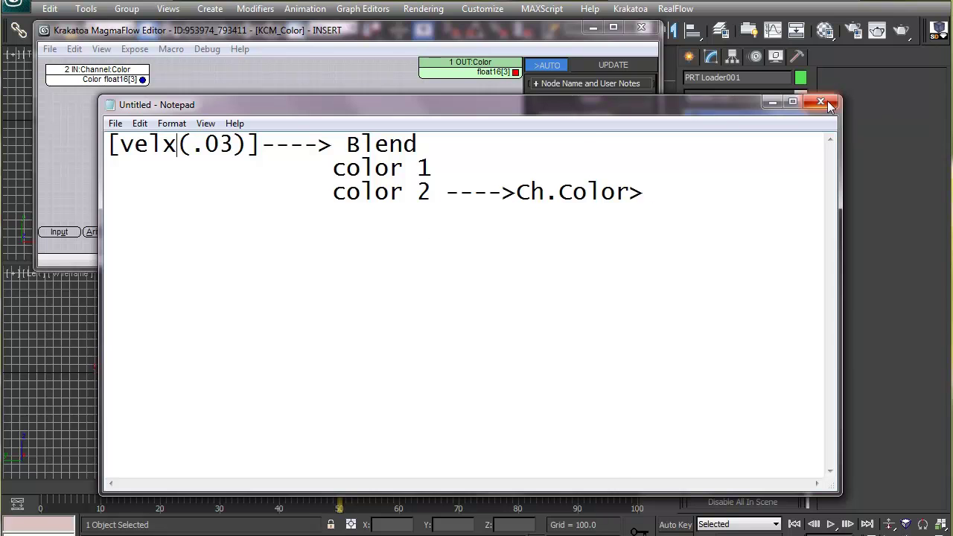
left_click(772, 101)
Switch the input node's channel to Velocity and feed it into a new Multiply operator.
left_click(584, 173)
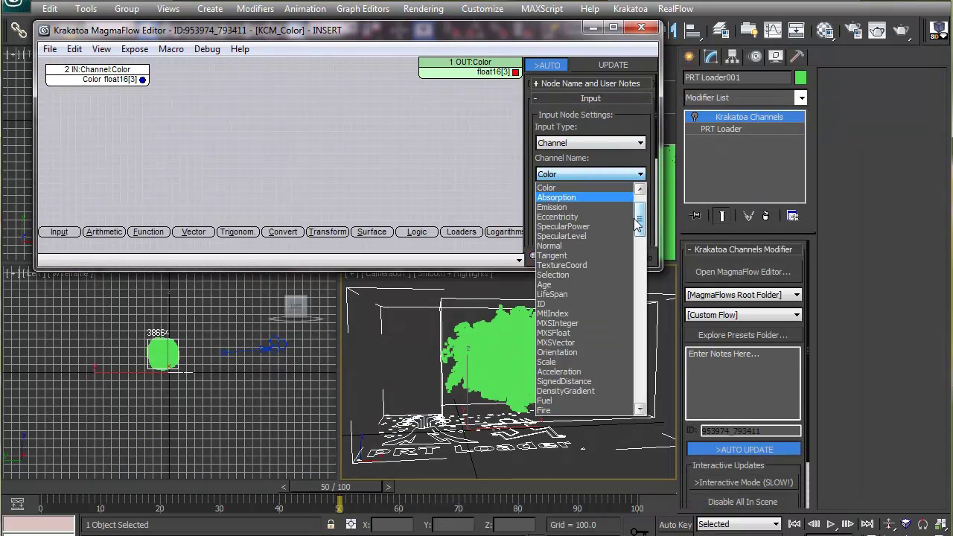
scroll(580, 223, "up", 1)
left_click(573, 233)
left_click(105, 231)
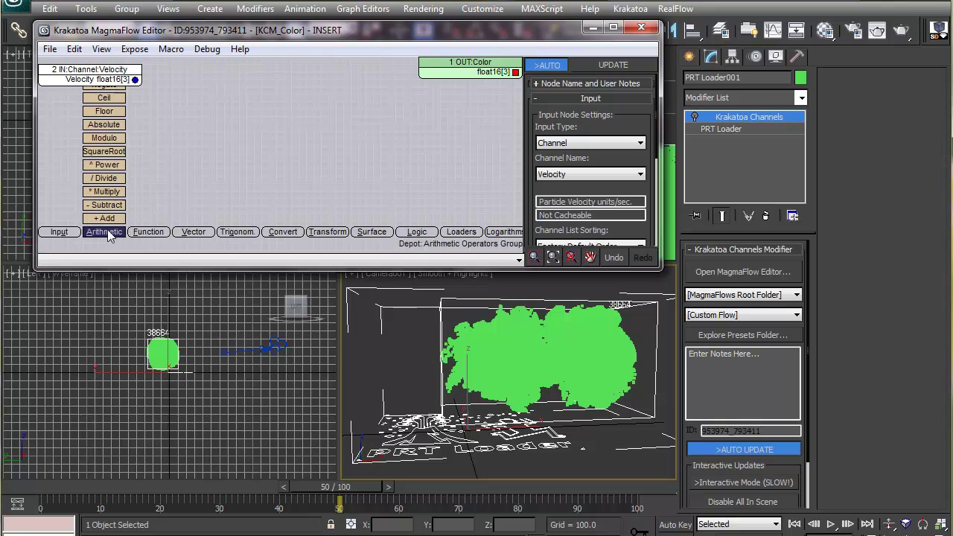
left_click_drag(105, 191, 183, 123)
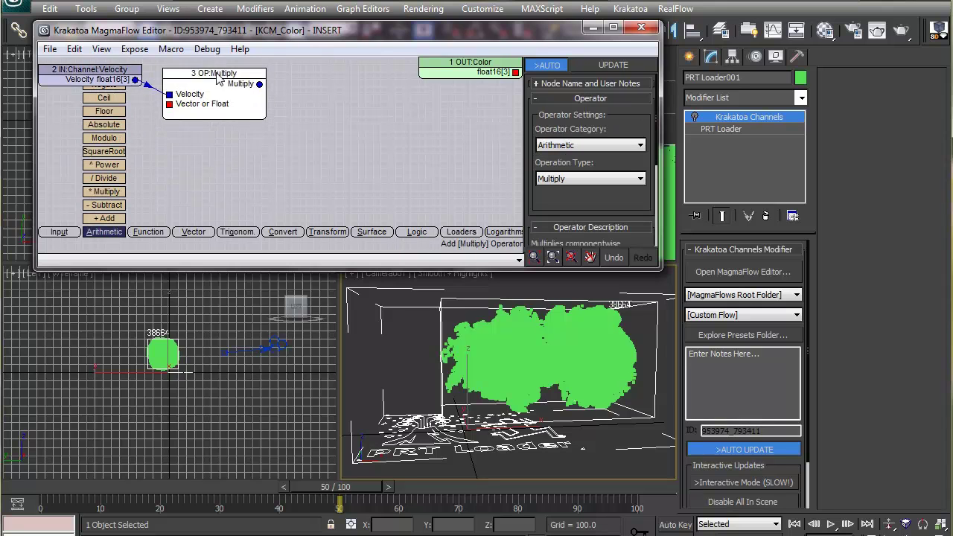
Add a Float input feeding the Multiply operator's second socket and set its value to 0.03.
left_click(59, 231)
left_click_drag(69, 197, 99, 107)
double_click(598, 212)
type(".")
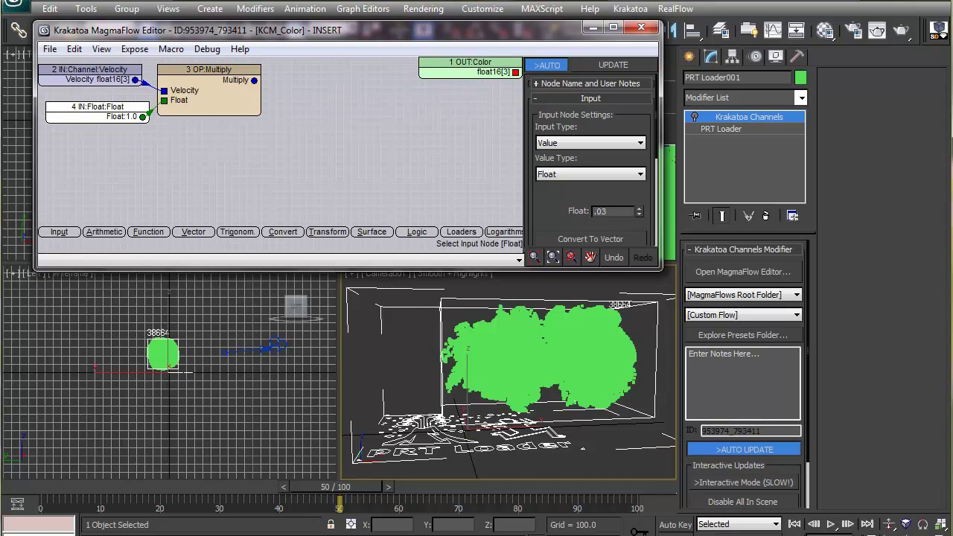
type("03")
key("Return")
Add a Magnitude operator fed by the Multiply operator's output.
left_click(238, 78)
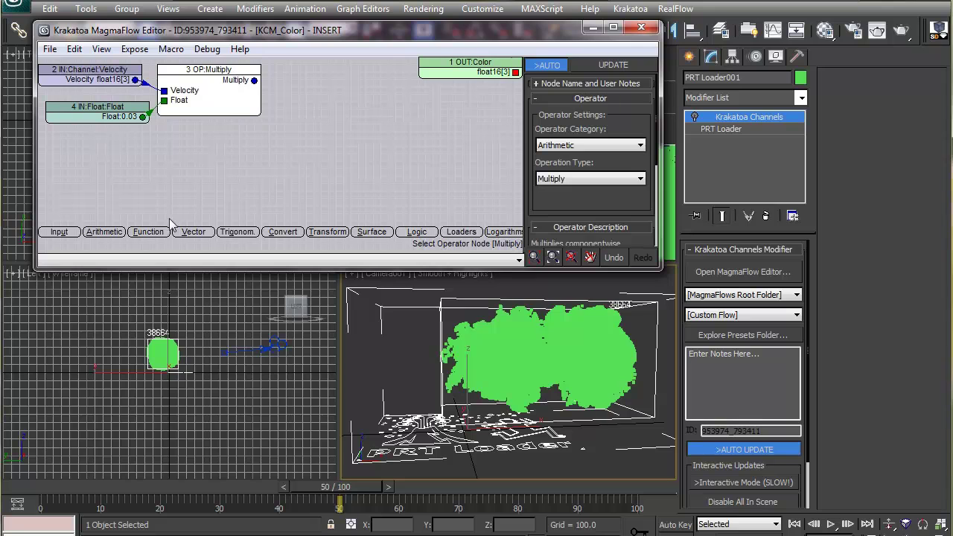
mouse_move(200, 226)
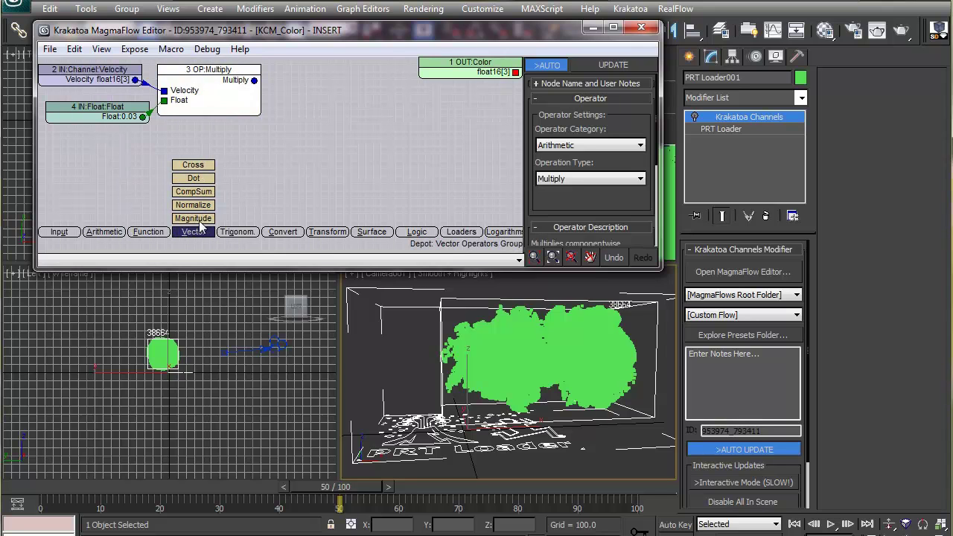
left_click_drag(199, 223, 320, 141)
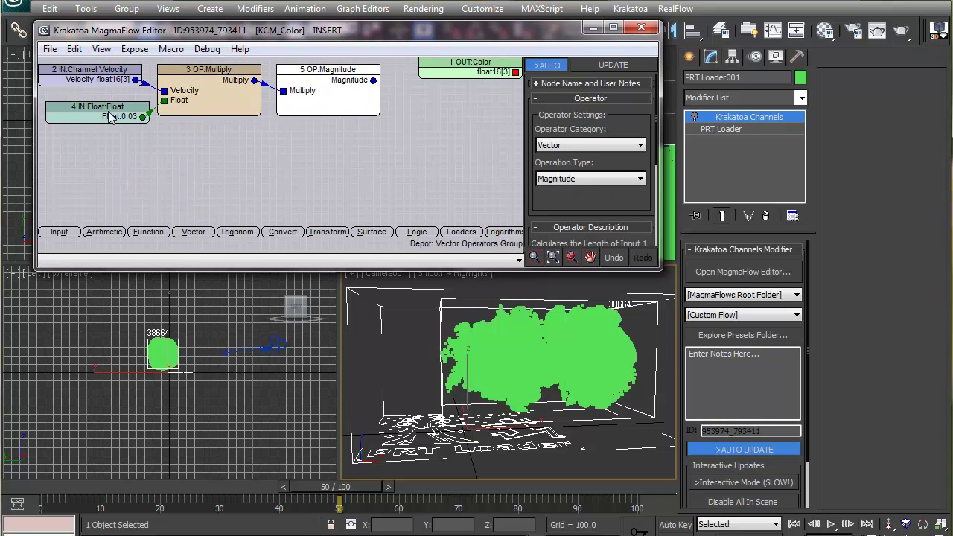
Add an unconnected Blend operator and two Vector inputs stacked beside it, with the upper one feeding Blend's first socket.
left_click(327, 142)
mouse_move(151, 229)
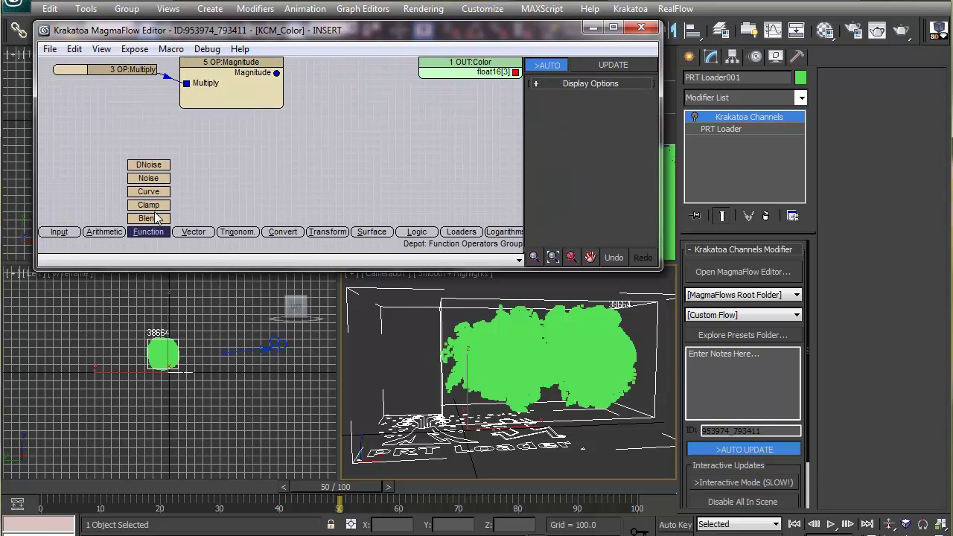
left_click_drag(156, 217, 350, 121)
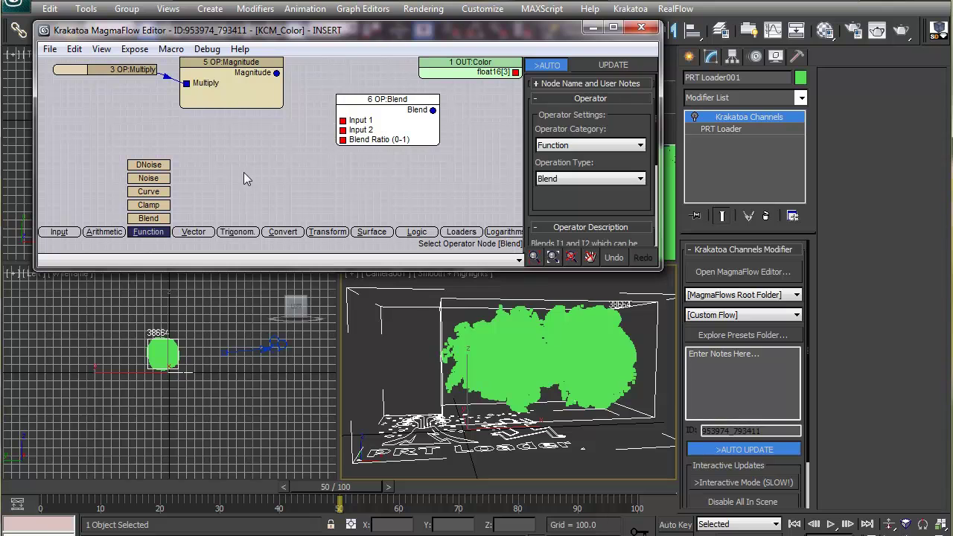
mouse_move(58, 235)
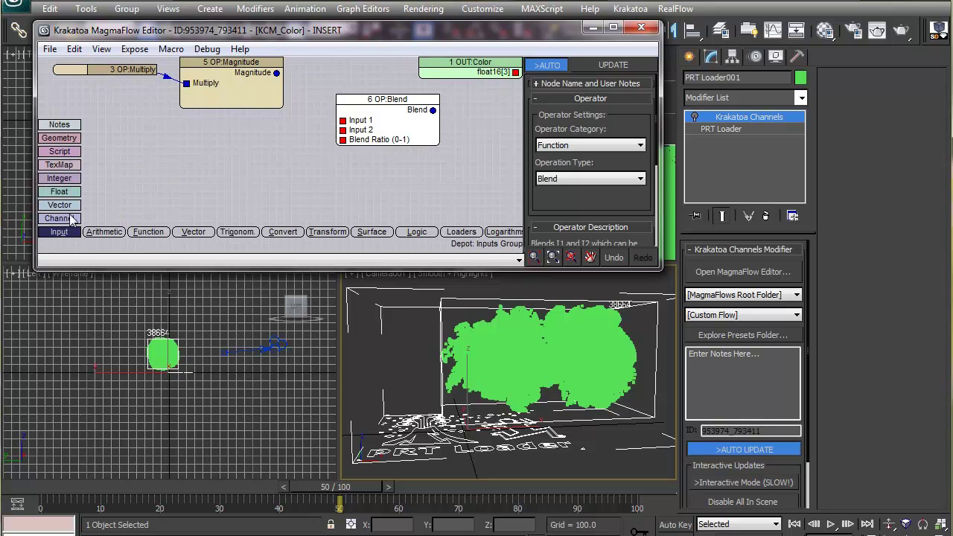
left_click_drag(70, 204, 168, 151)
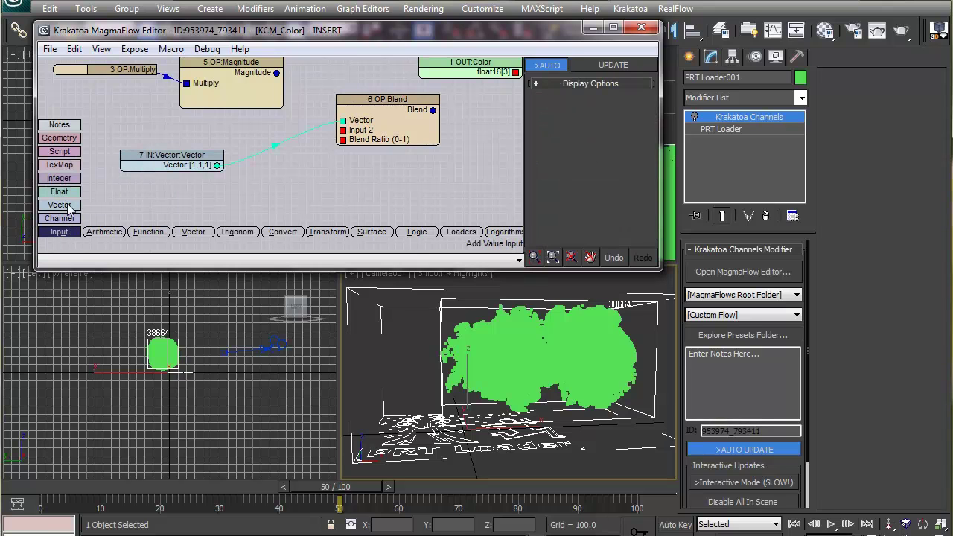
left_click_drag(69, 209, 178, 129)
left_click_drag(179, 198, 178, 163)
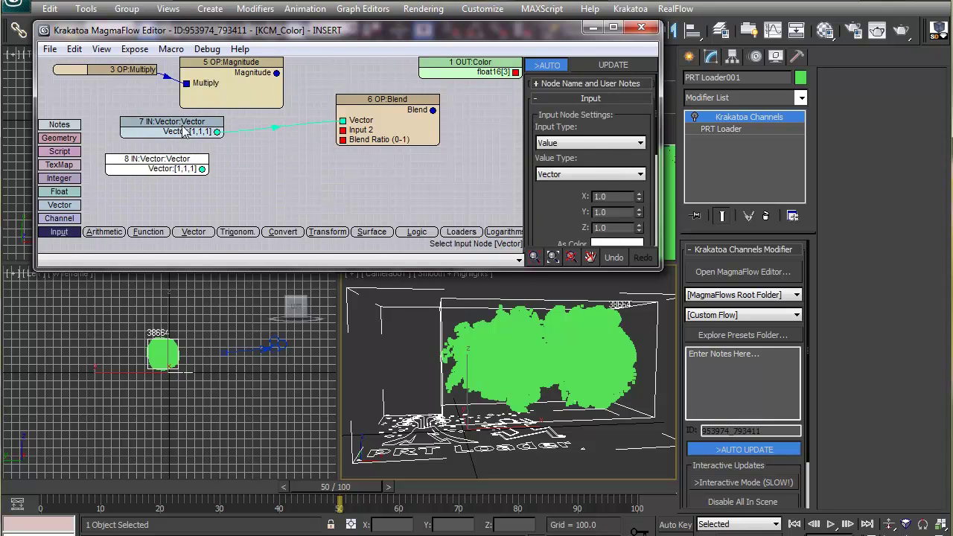
Set the upper Vector input to green (0, 1, 0) and the lower Vector input to red (1, 0, 0).
scroll(606, 181, "down", 2)
left_click(615, 193)
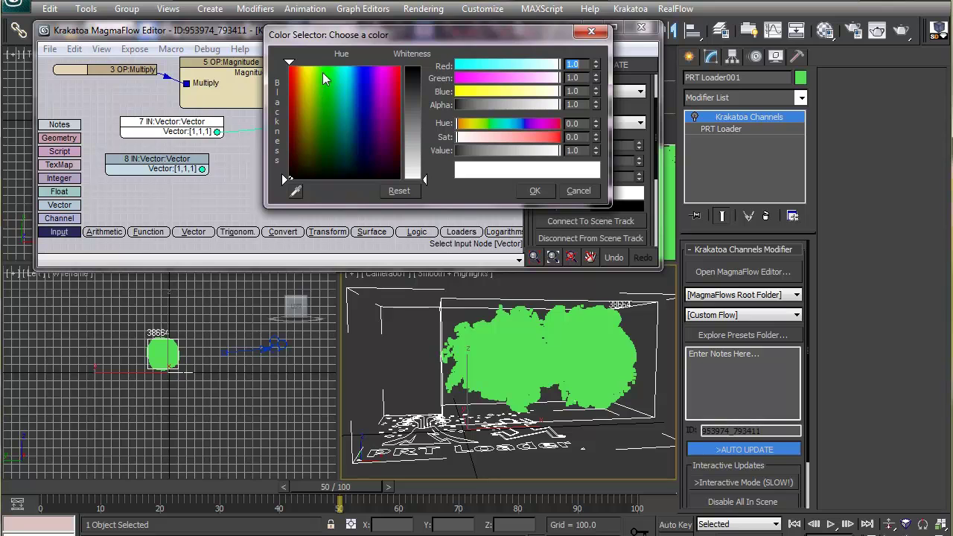
left_click_drag(458, 137, 560, 137)
left_click(534, 191)
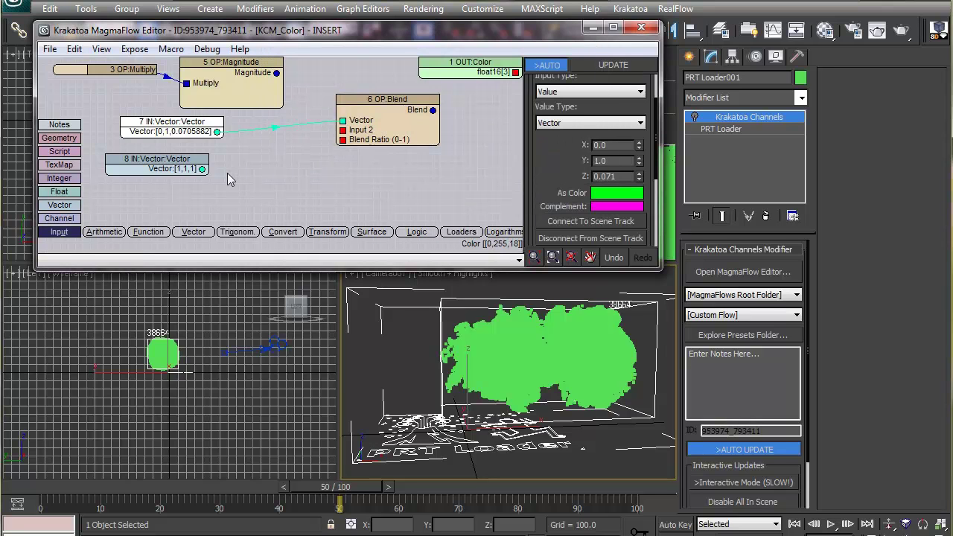
left_click(138, 164)
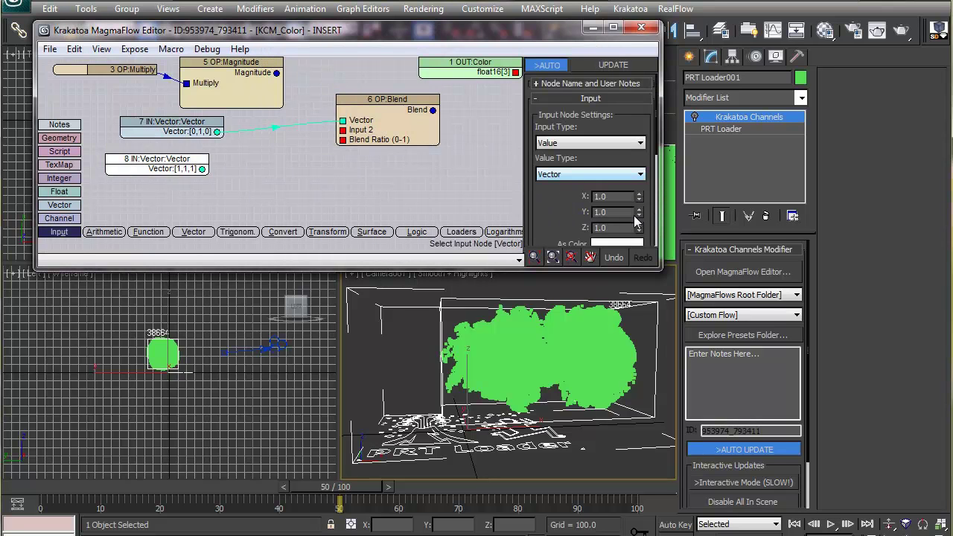
right_click(638, 230)
scroll(548, 216, "down", 2)
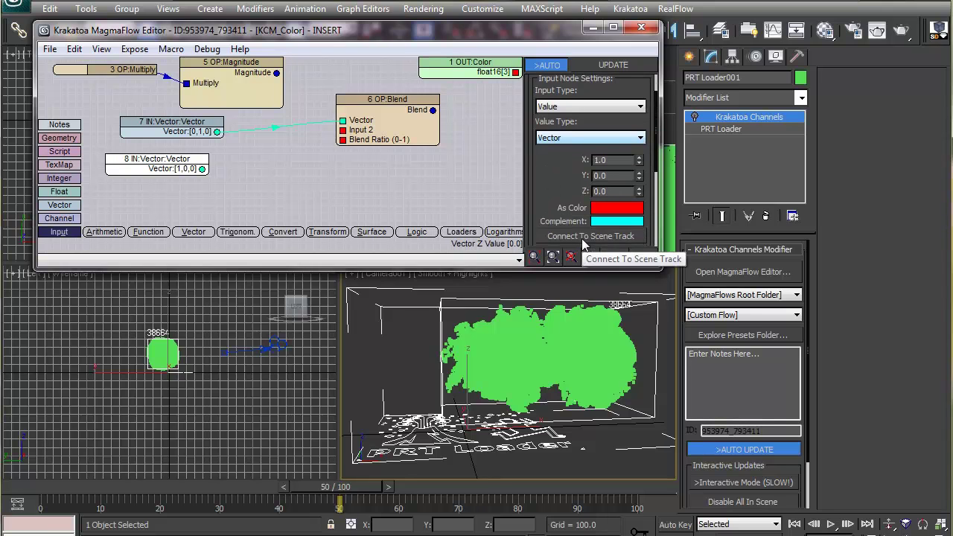
Wire the red vector to Blend's second input, Magnitude to its blend ratio, and Blend to the Color output.
left_click_drag(201, 169, 342, 130)
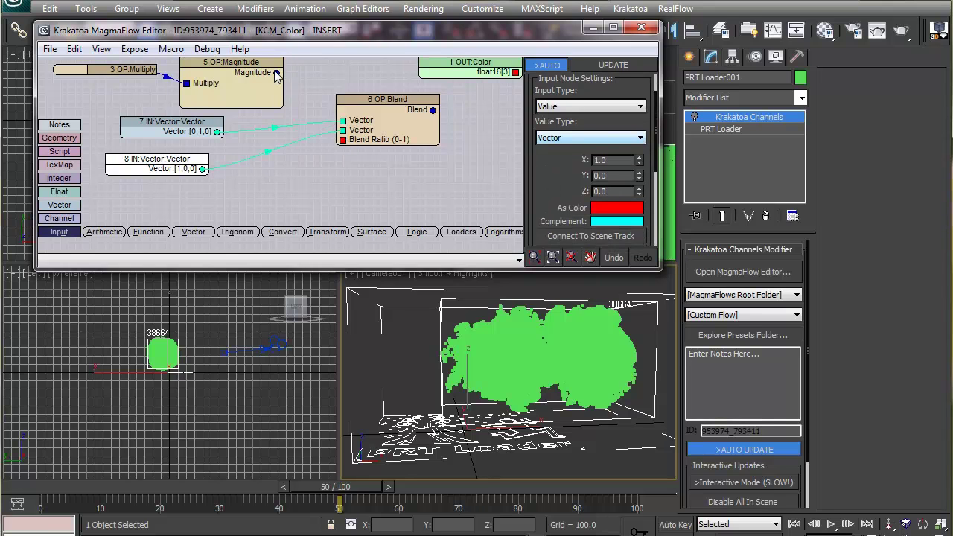
left_click_drag(276, 72, 342, 140)
left_click_drag(432, 110, 515, 73)
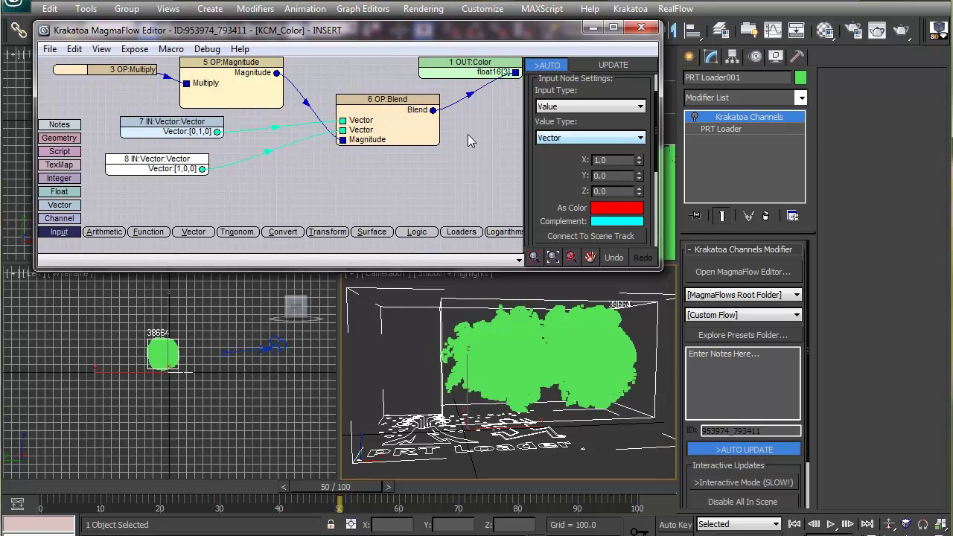
Toggle the Krakatoa Channels modifier and scrub from frame 0 to frame 45 to examine the velocity-based particle colors.
left_click(694, 117)
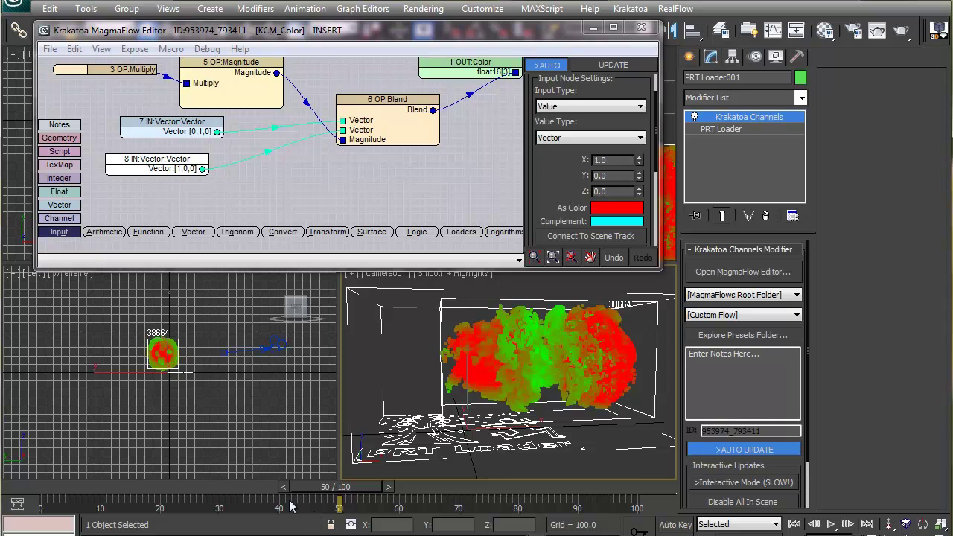
left_click(21, 488)
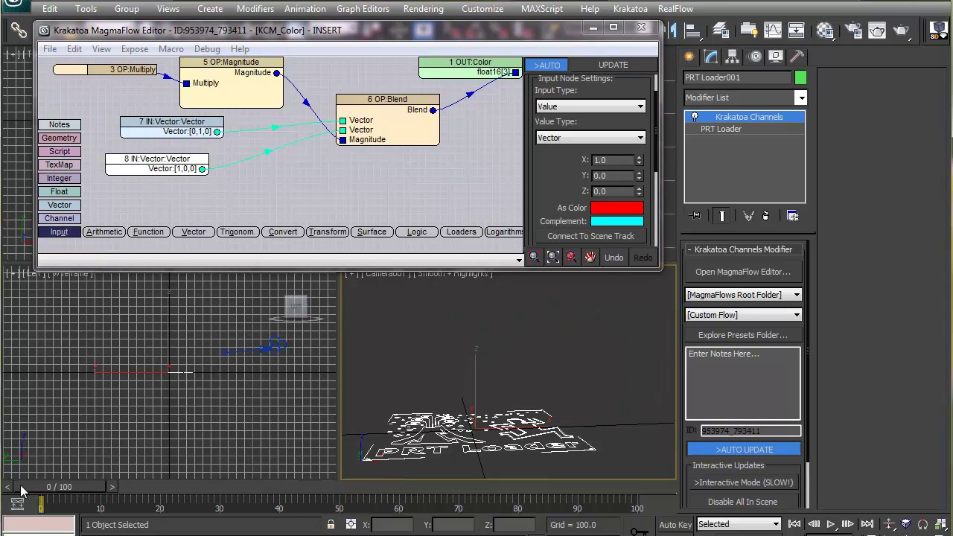
left_click_drag(34, 487, 150, 487)
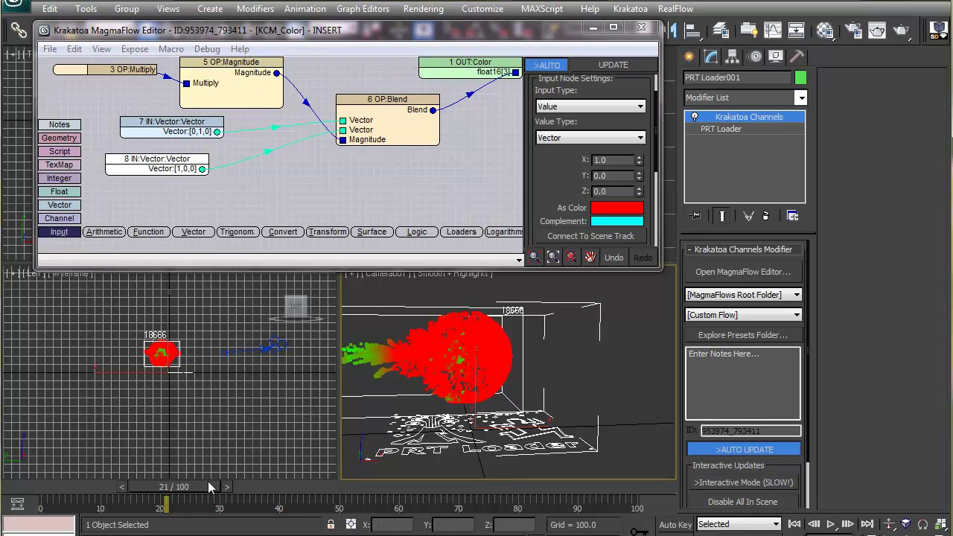
left_click_drag(208, 481, 310, 482)
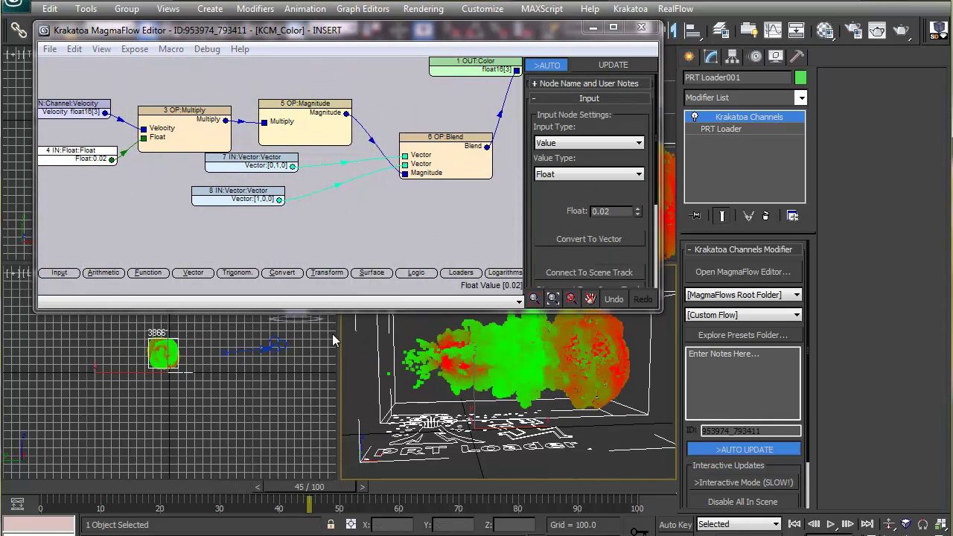
Shorten the MagmaFlow editor, go to frame 100 and render the camera view to check the green-red particle blend.
left_click_drag(336, 310, 337, 274)
left_click_drag(309, 488, 652, 487)
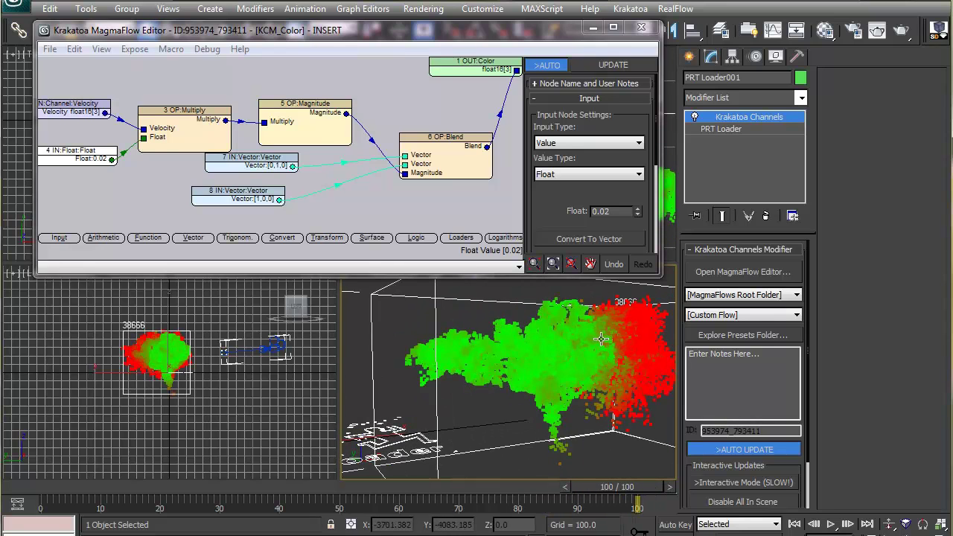
left_click(877, 29)
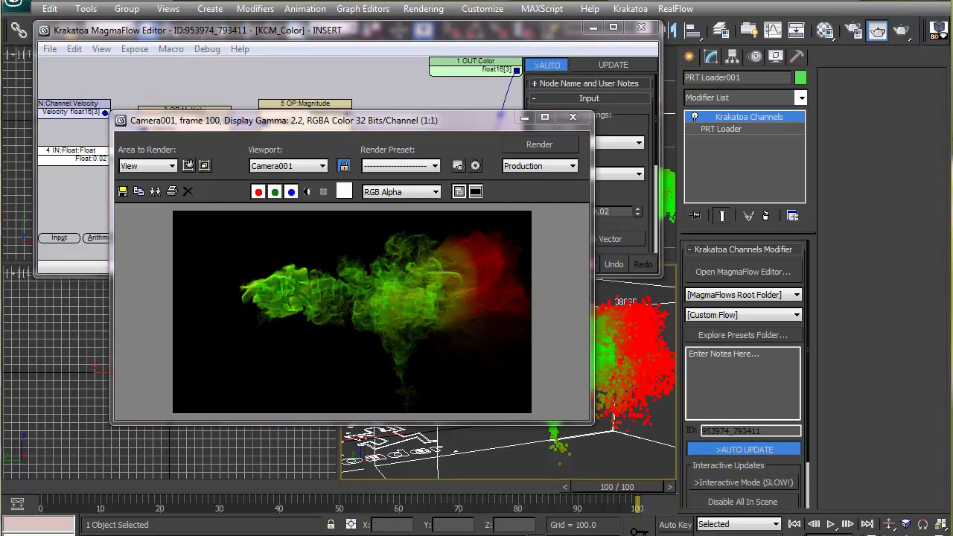
left_click(572, 117)
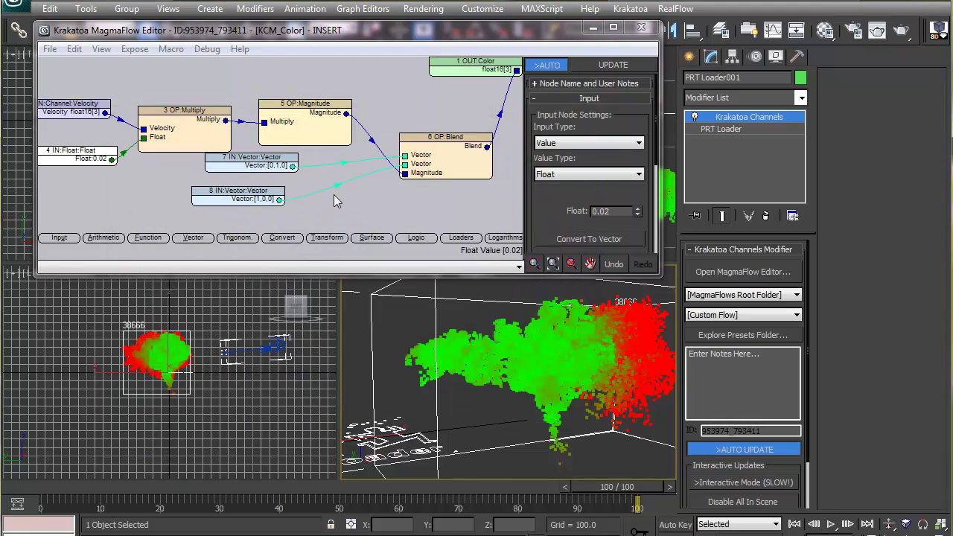
Delete the Blend operator and its two Vector inputs, and shift the Multiply and Magnitude operators away from the Color output.
left_click(398, 207)
key("Delete")
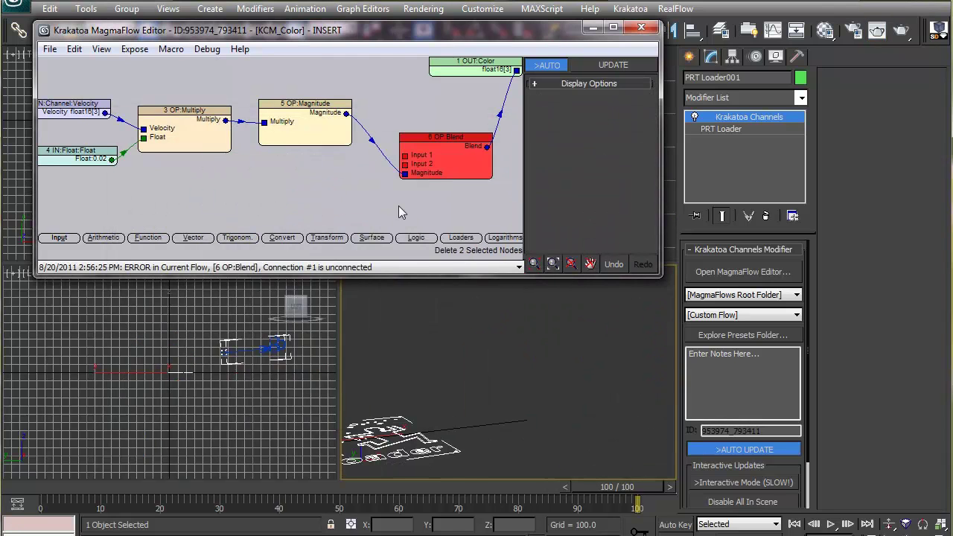
left_click(435, 165)
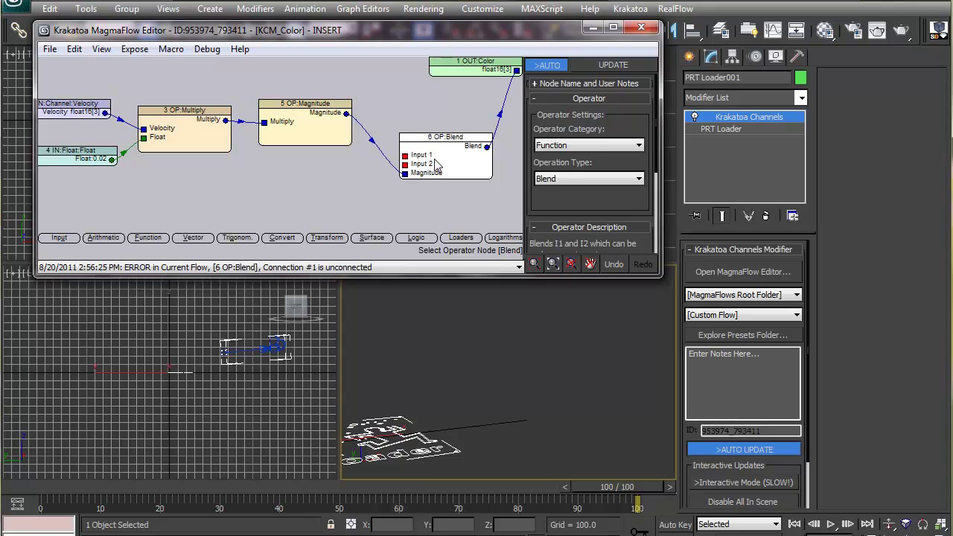
key("Delete")
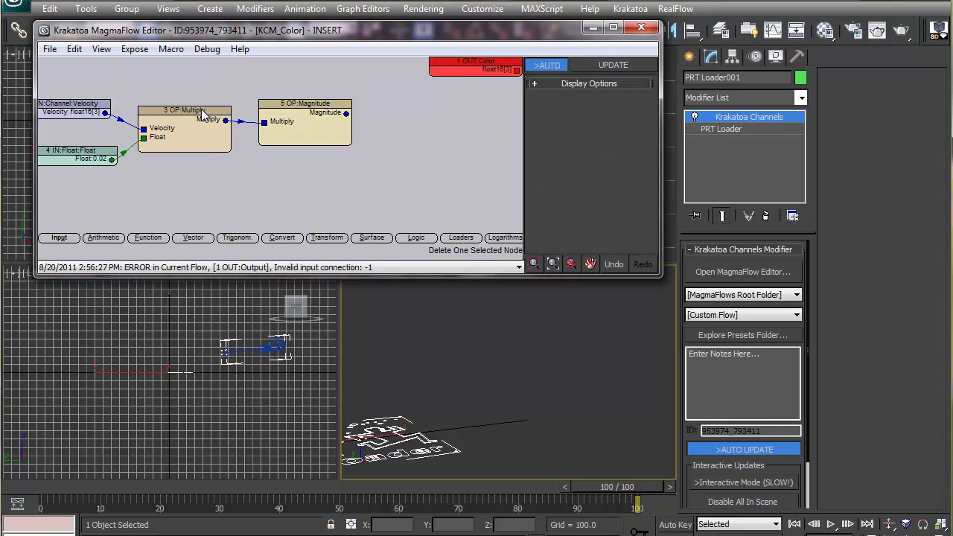
left_click_drag(201, 111, 123, 78)
left_click_drag(315, 116, 235, 89)
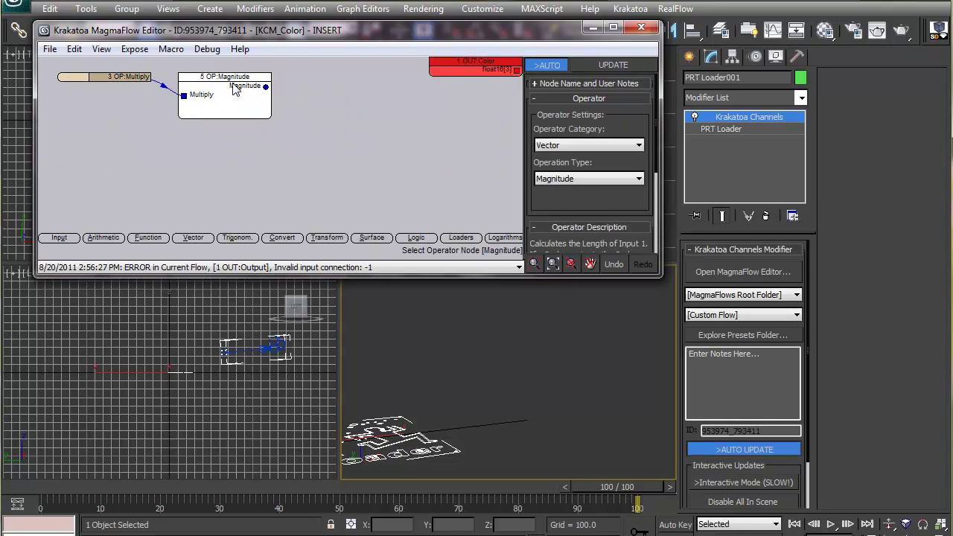
Add a Channel input below Magnitude and convert it to a Vector value coloured blue (0, 0.0941177, 1).
left_click(58, 238)
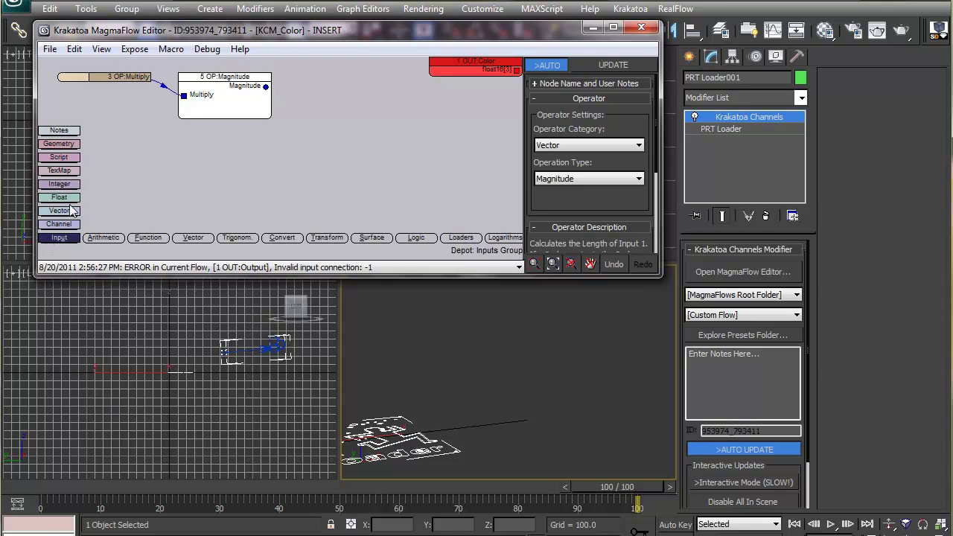
left_click_drag(59, 223, 215, 151)
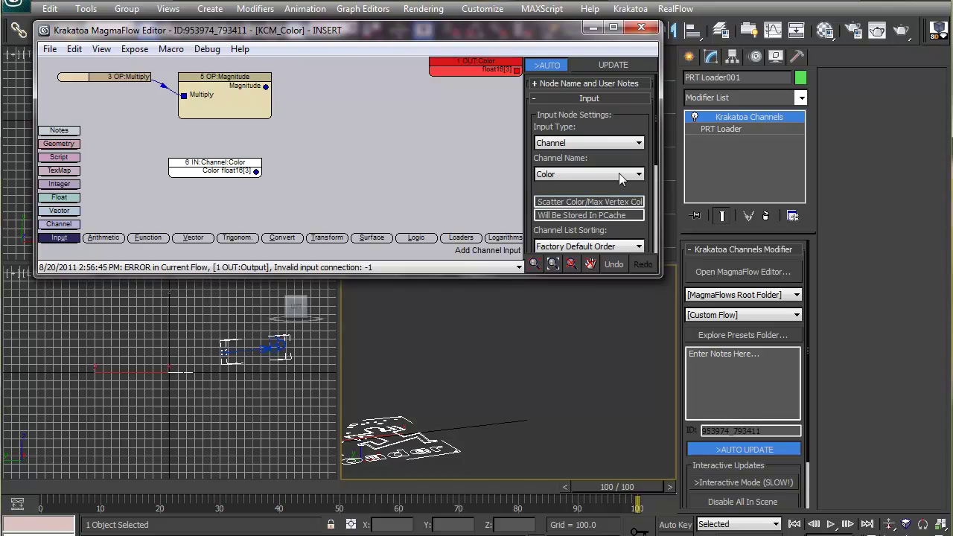
left_click(618, 176)
left_click(618, 176)
left_click(65, 239)
left_click_drag(232, 168, 227, 156)
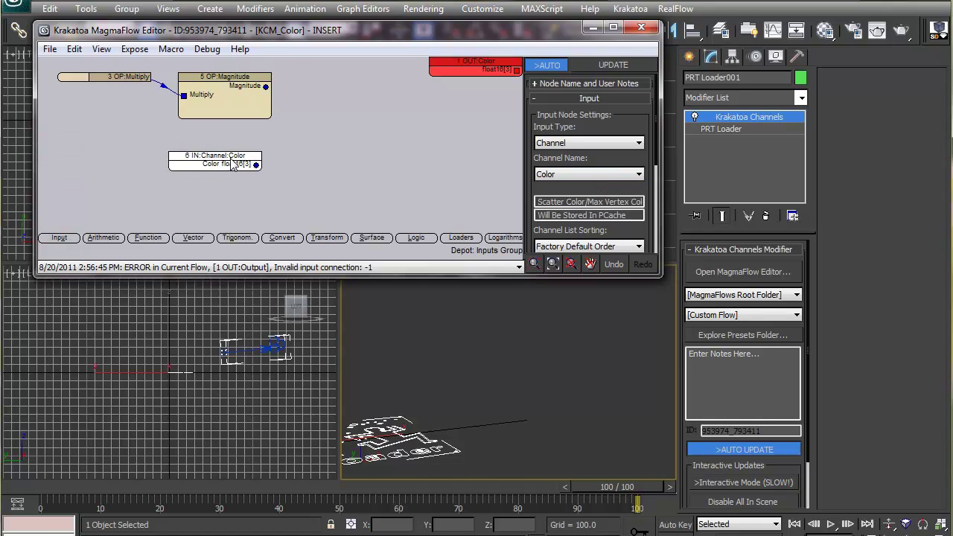
left_click(604, 143)
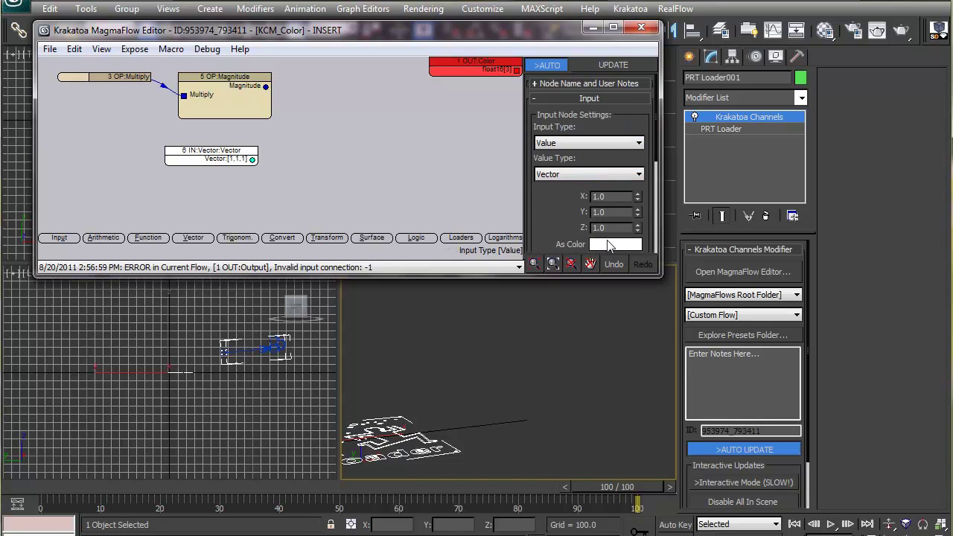
left_click(609, 245)
left_click_drag(340, 84, 368, 96)
left_click(521, 187)
Add a Multiply operator that combines Magnitude with the blue vector, and wire it to the Color output.
left_click_drag(213, 156, 311, 131)
left_click(103, 237)
left_click(103, 197)
left_click_drag(266, 87, 311, 121)
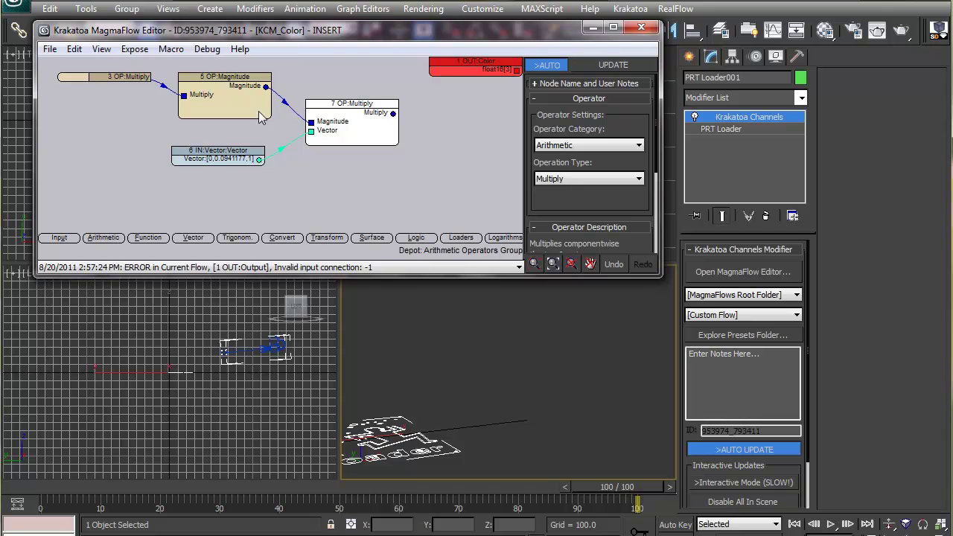
left_click_drag(393, 113, 516, 69)
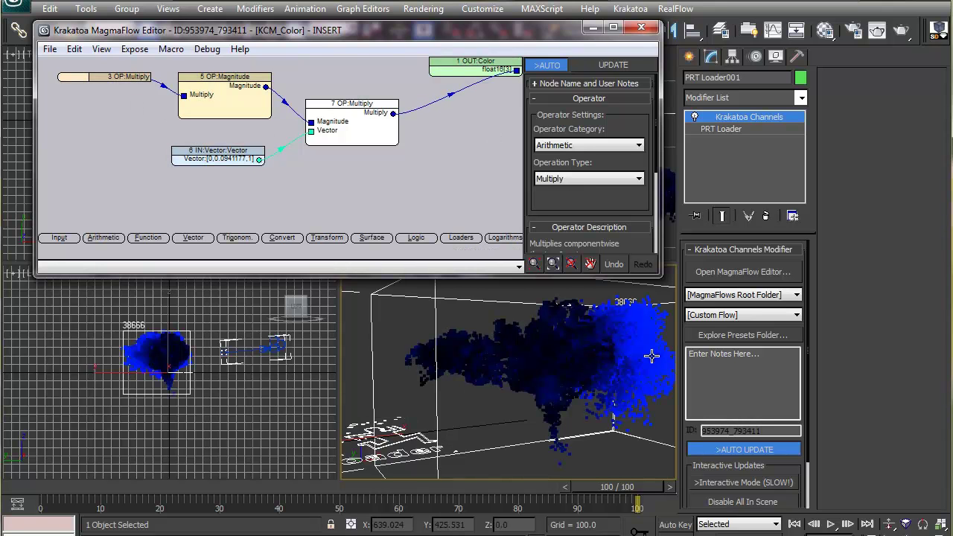
Go to frame 45 and render the camera view to check the blue velocity-scaled particles.
left_click_drag(599, 487, 268, 493)
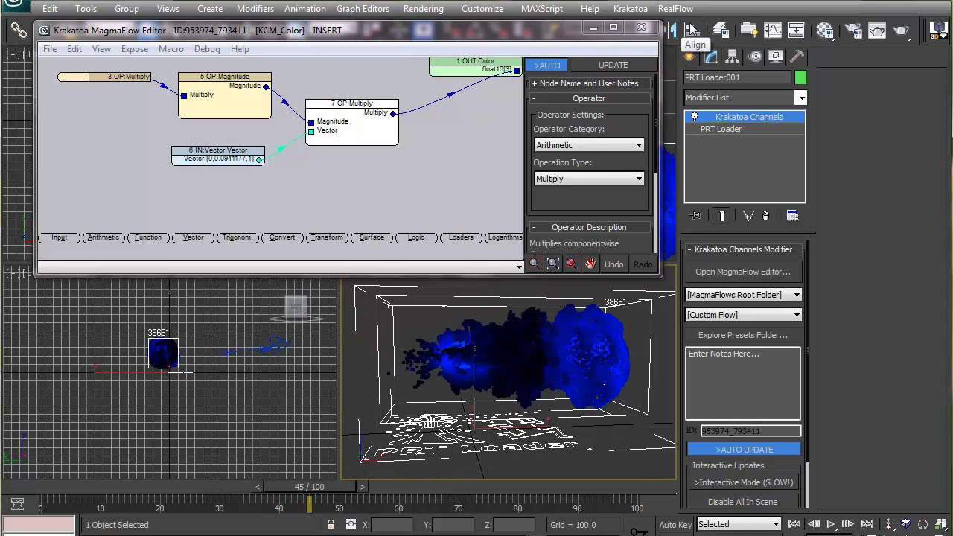
left_click(898, 32)
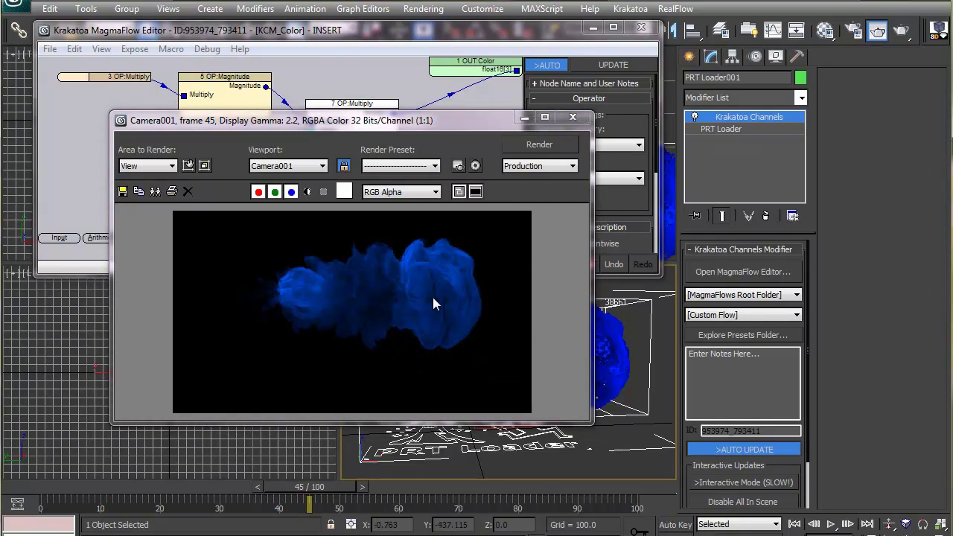
left_click(610, 372)
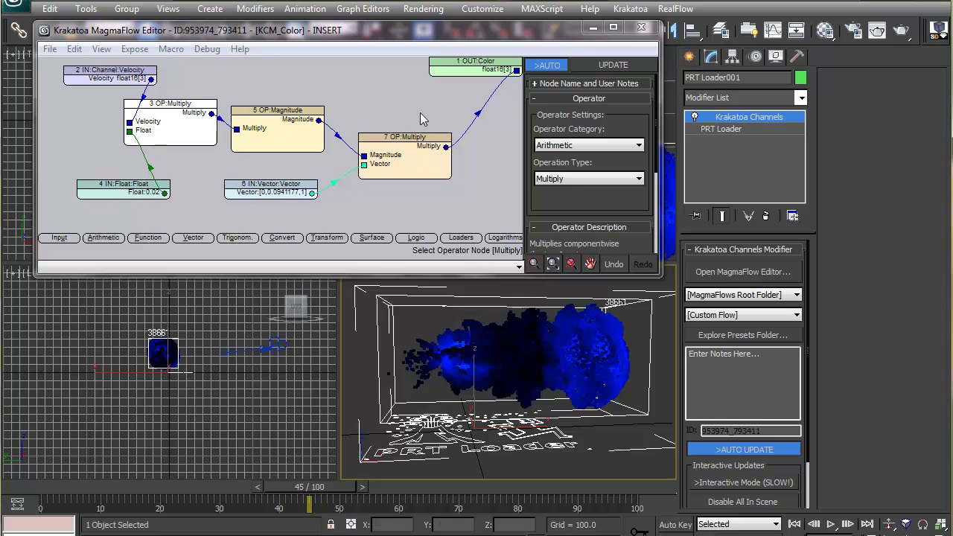
Delete both Multiply operators, Magnitude, and the Float and Vector inputs, keeping the Velocity channel and Color output.
left_click_drag(409, 77, 166, 205)
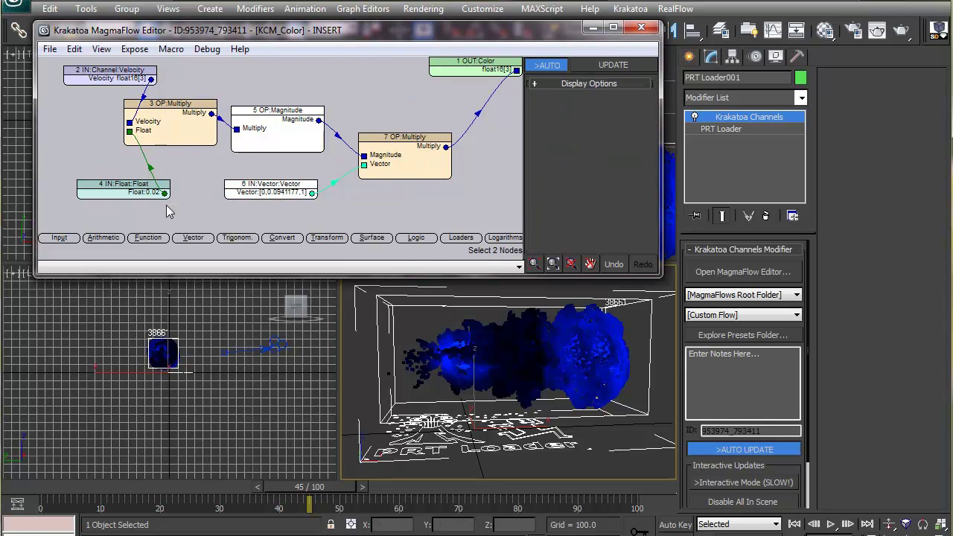
left_click(402, 175, "ctrl")
left_click(208, 145, "ctrl")
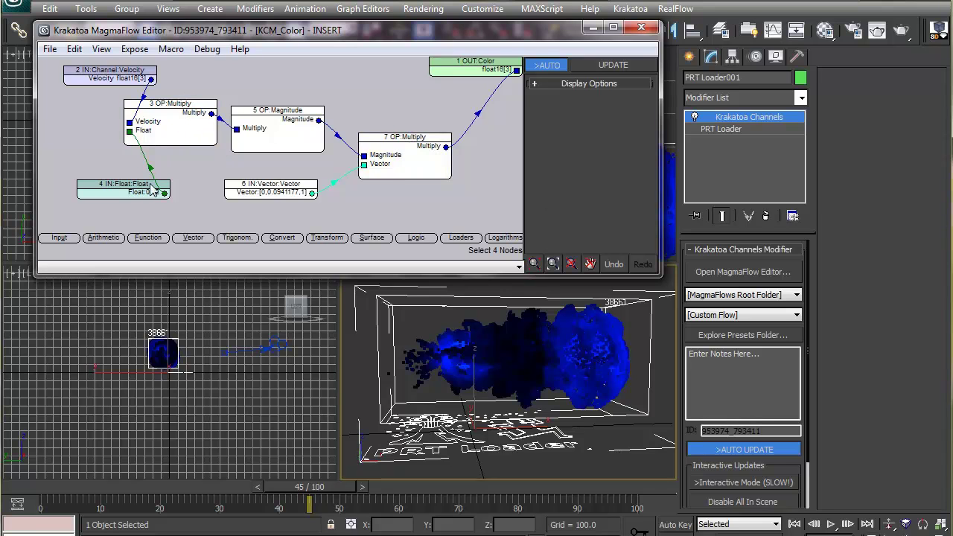
left_click(152, 190, "ctrl")
key("Delete")
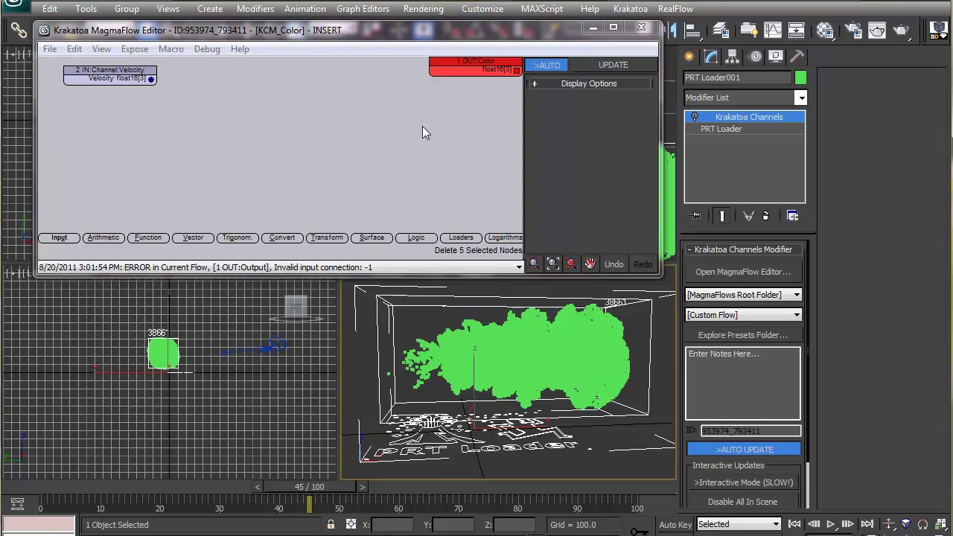
Move the Velocity input aside and add an AbsoluteValue operator fed by it.
left_click_drag(118, 72, 95, 72)
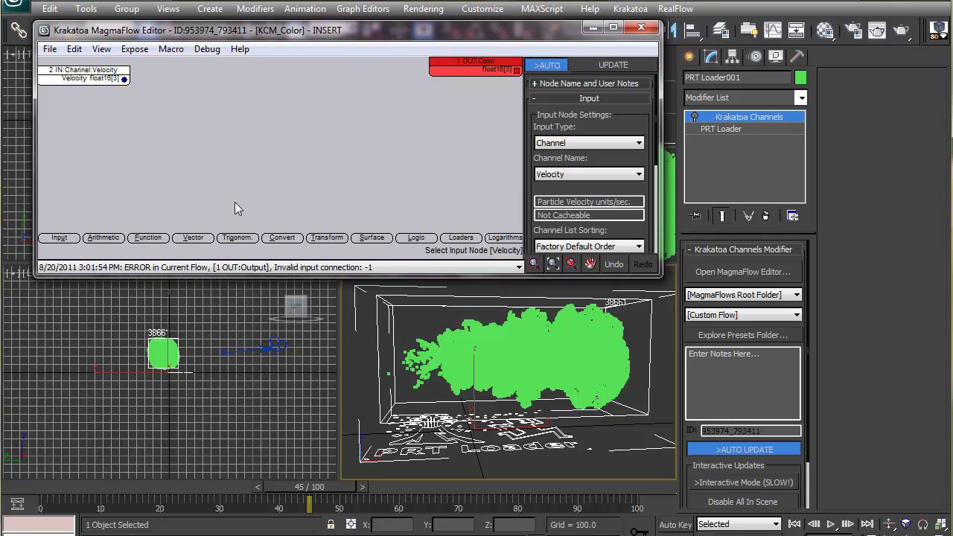
right_click(207, 90)
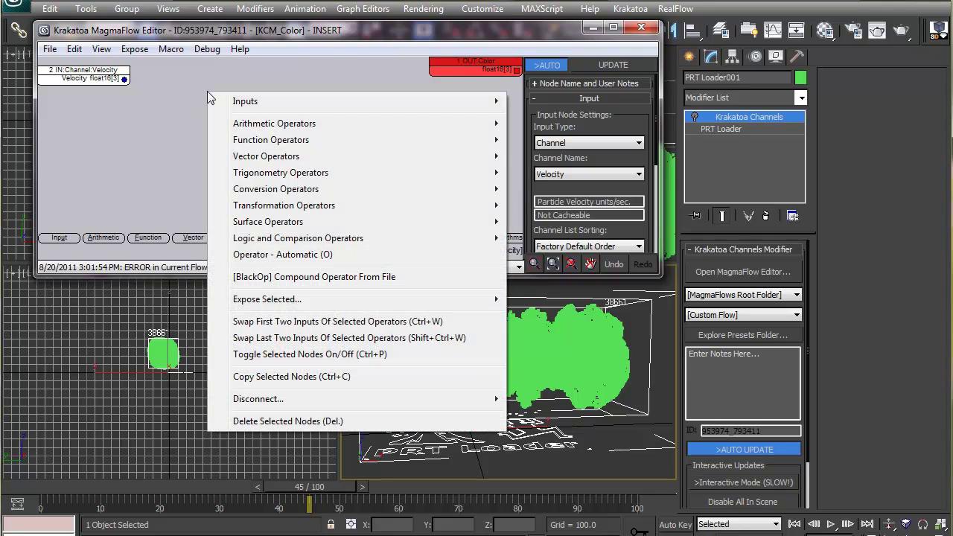
mouse_move(262, 127)
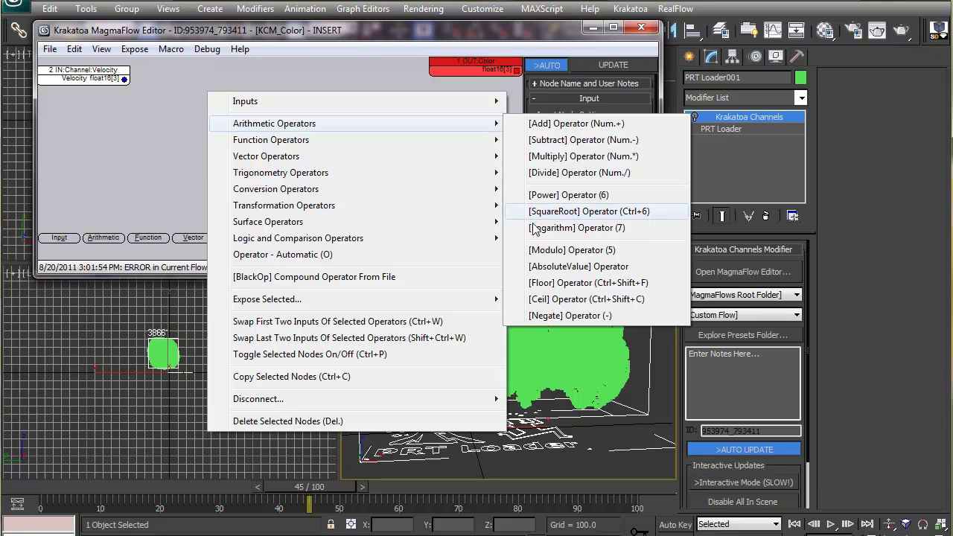
left_click(553, 268)
left_click_drag(247, 97, 186, 65)
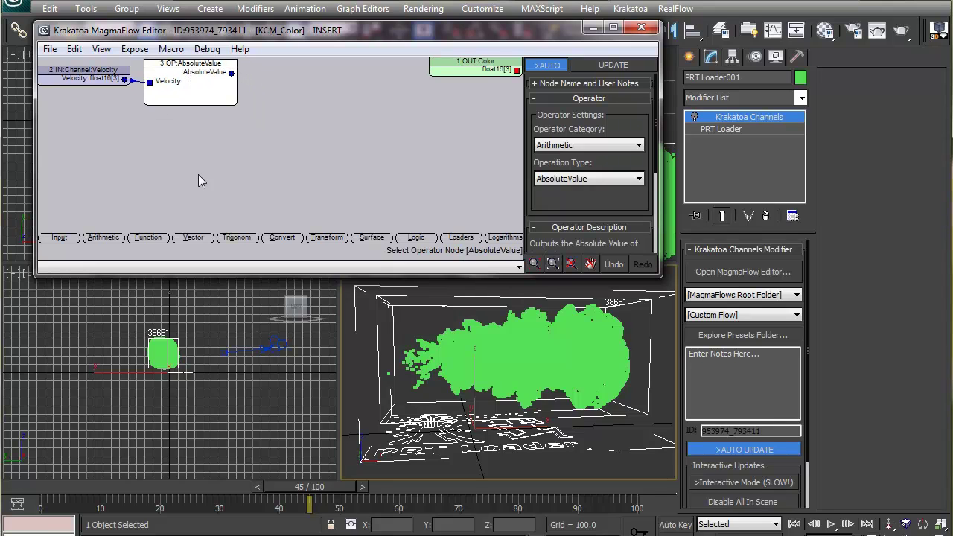
Add a Multiply operator that takes AbsoluteValue as its first input.
left_click(116, 238)
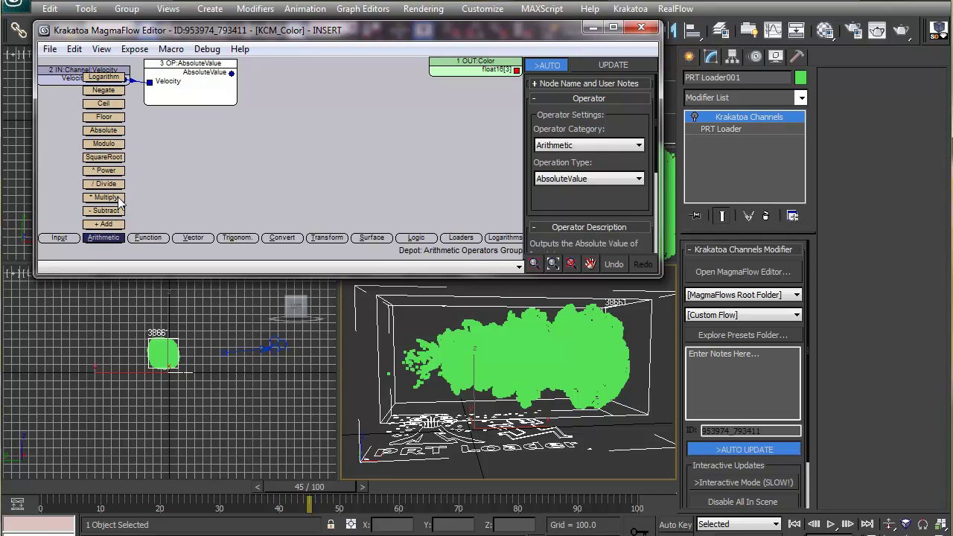
left_click_drag(119, 199, 300, 99)
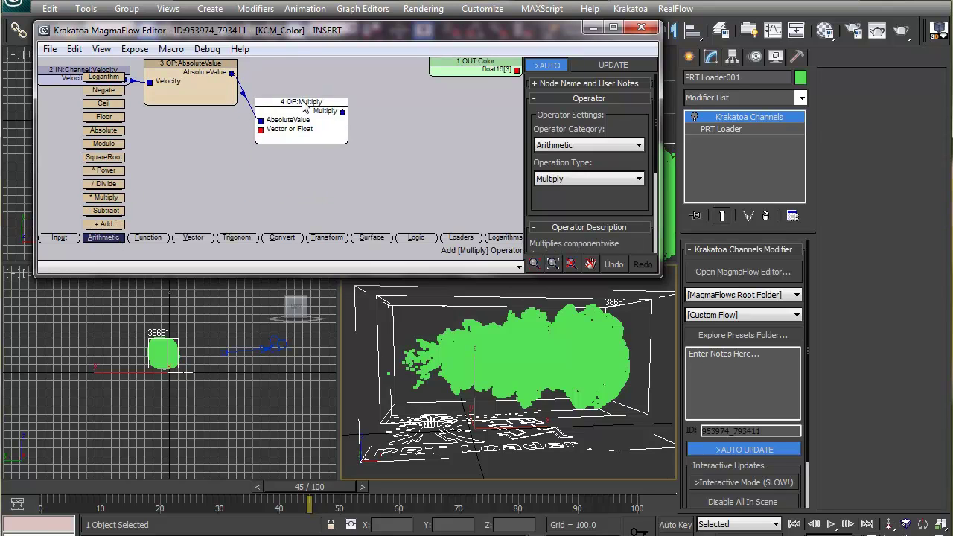
left_click(59, 239)
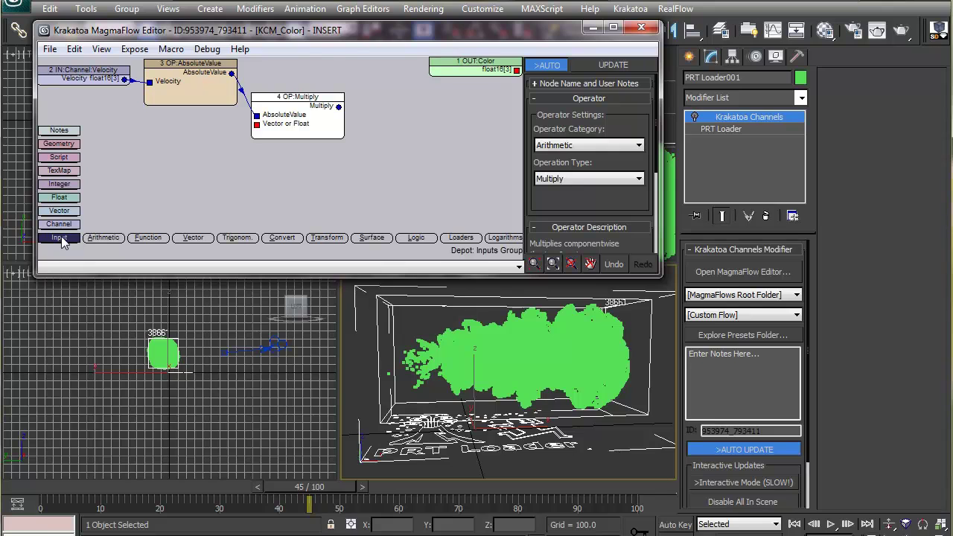
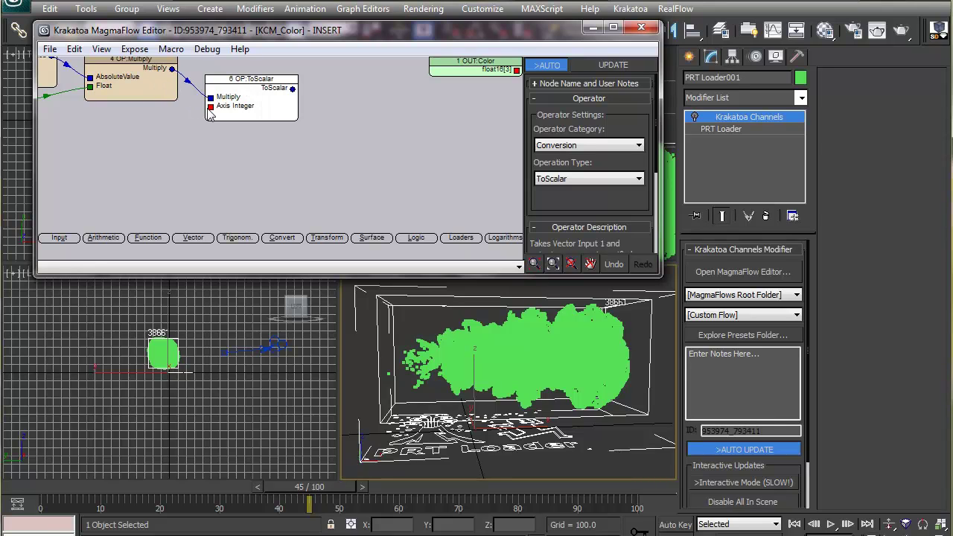
Add an Integer input of 1 as ToScalar's axis, and a new Multiply operator fed by ToScalar.
left_click(59, 237)
left_click(59, 184)
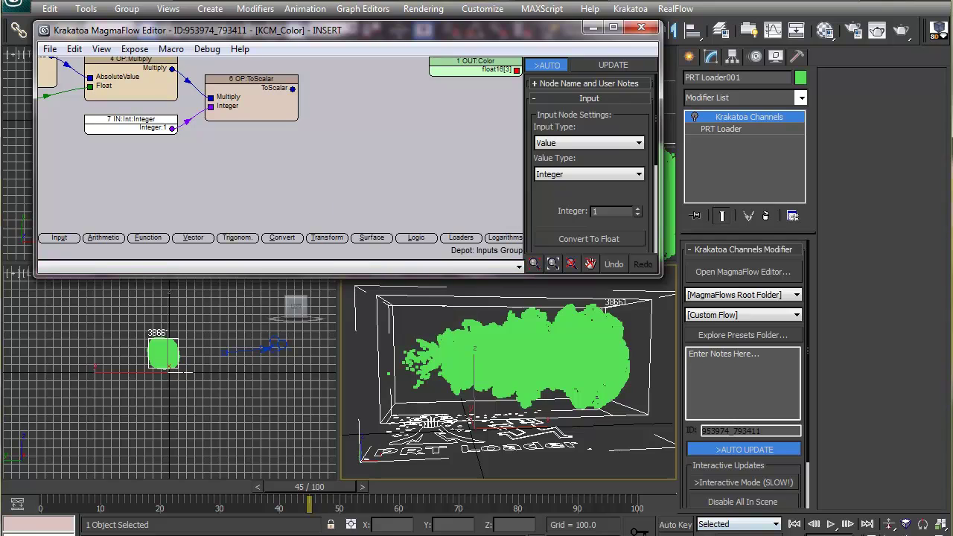
left_click(103, 238)
left_click_drag(103, 197, 386, 132)
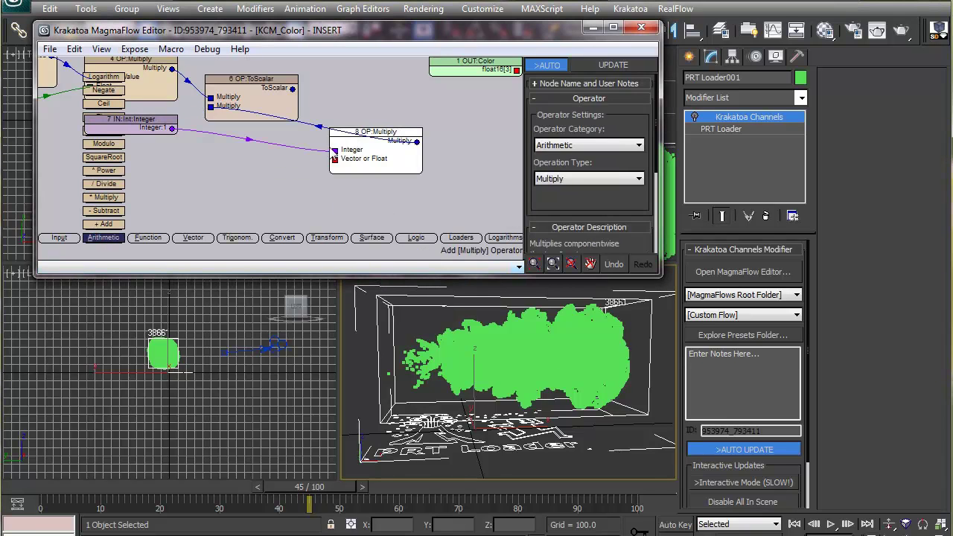
key("ctrl+z")
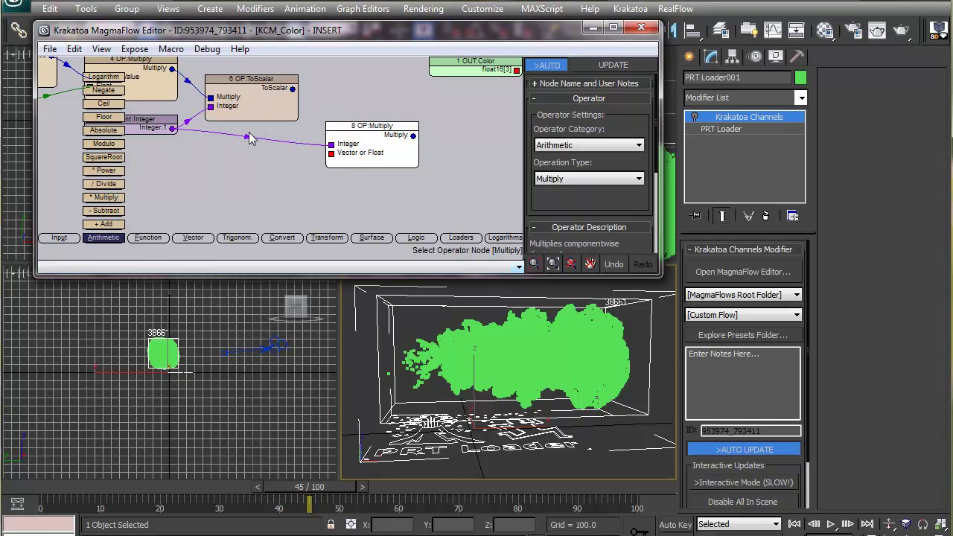
left_click(249, 141)
left_click(105, 238)
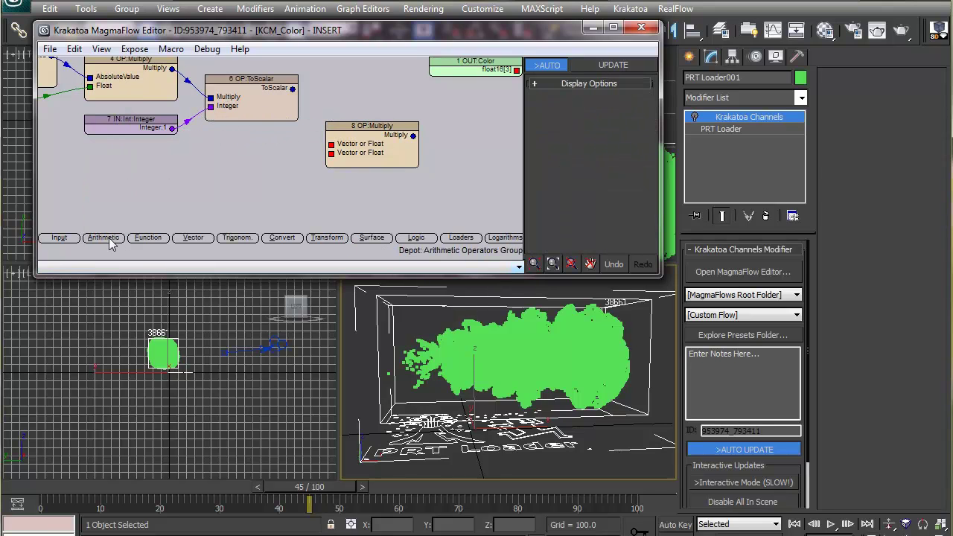
left_click_drag(340, 140, 372, 117)
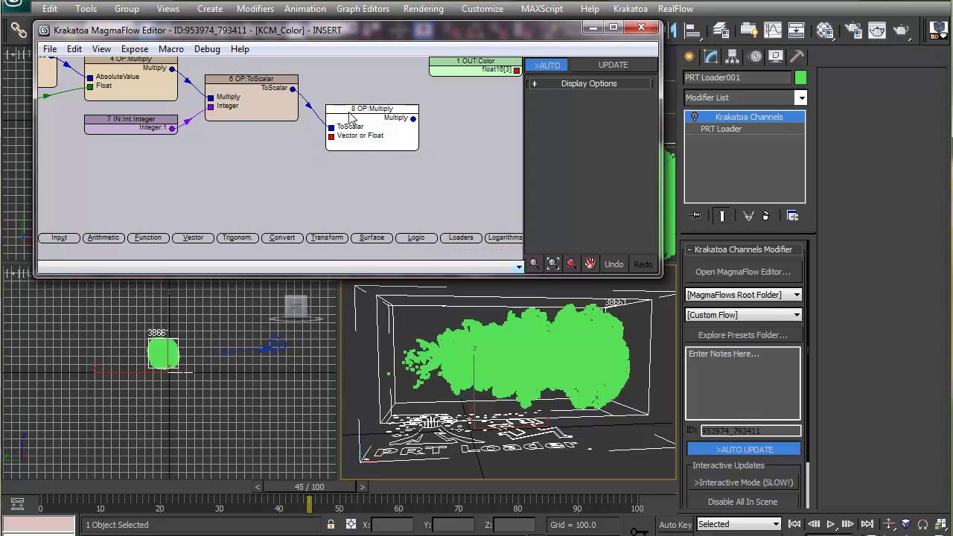
Feed the new Multiply's second socket with a Channel input converted to a green Vector value (0.341, 0.882, 0.341).
left_click(60, 237)
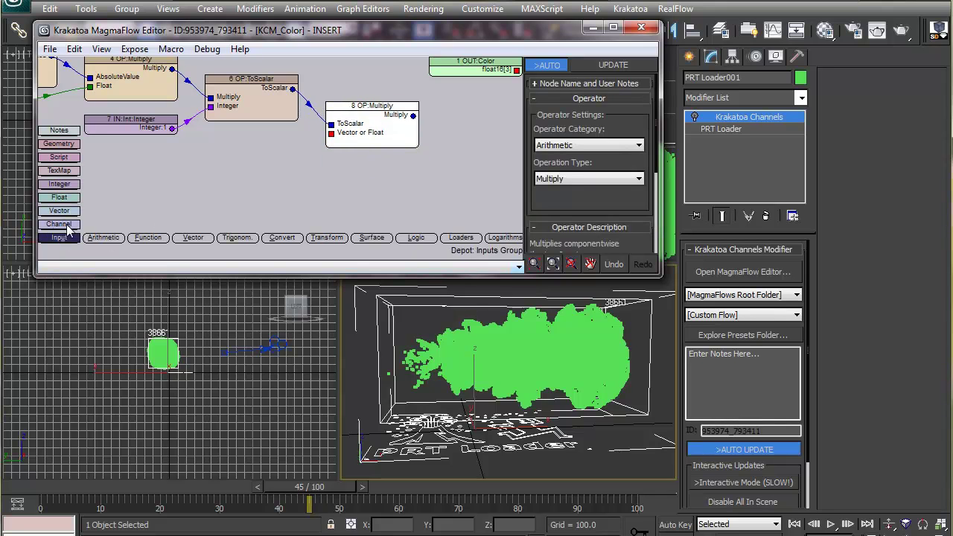
left_click(66, 224)
left_click(558, 143)
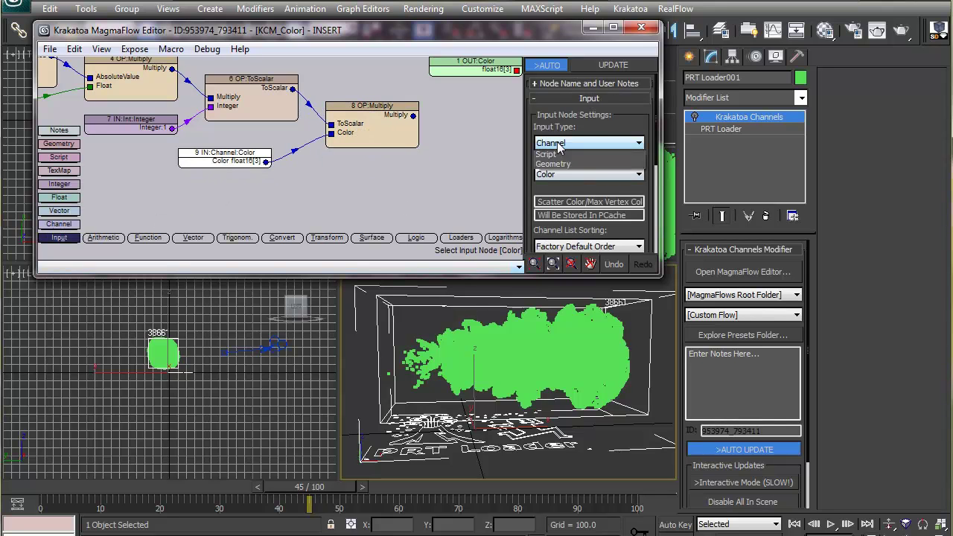
left_click(552, 173)
left_click(614, 244)
mouse_move(406, 87)
left_mouse_down()
mouse_move(409, 67)
mouse_move(408, 95)
left_mouse_up()
left_click(535, 191)
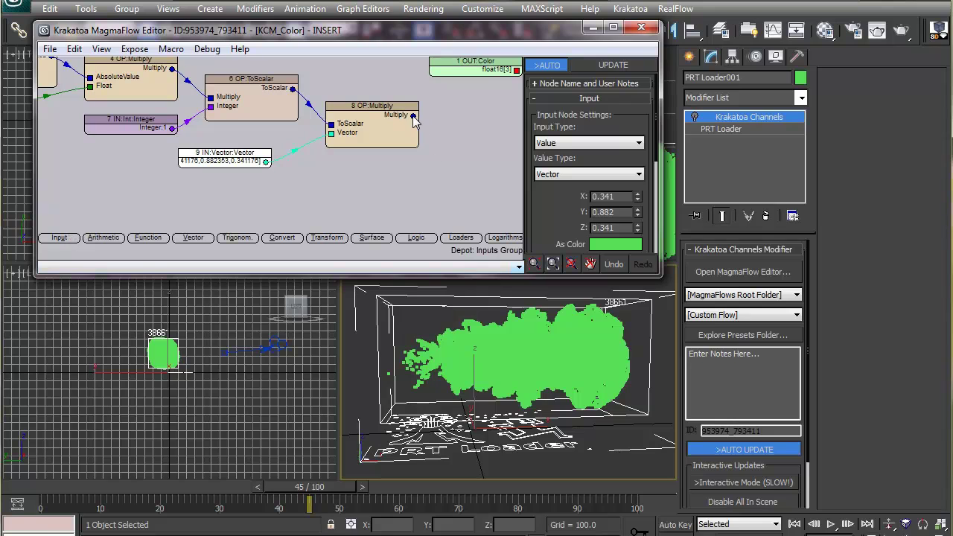
Connect the last Multiply operator's result to the Color output and check the particle shading in the perspective view.
left_click_drag(519, 74, 517, 72)
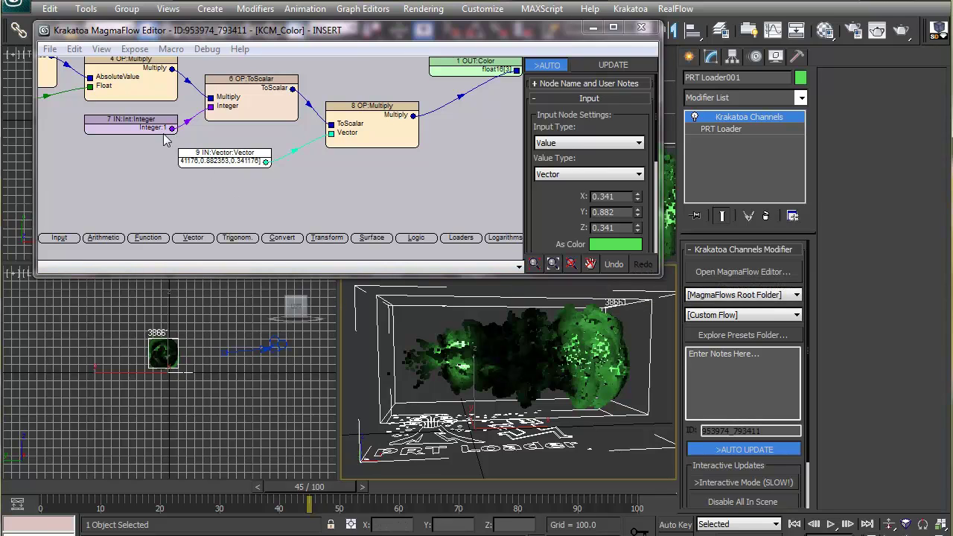
right_click(535, 349)
middle_click_drag(521, 351, 565, 402, "alt")
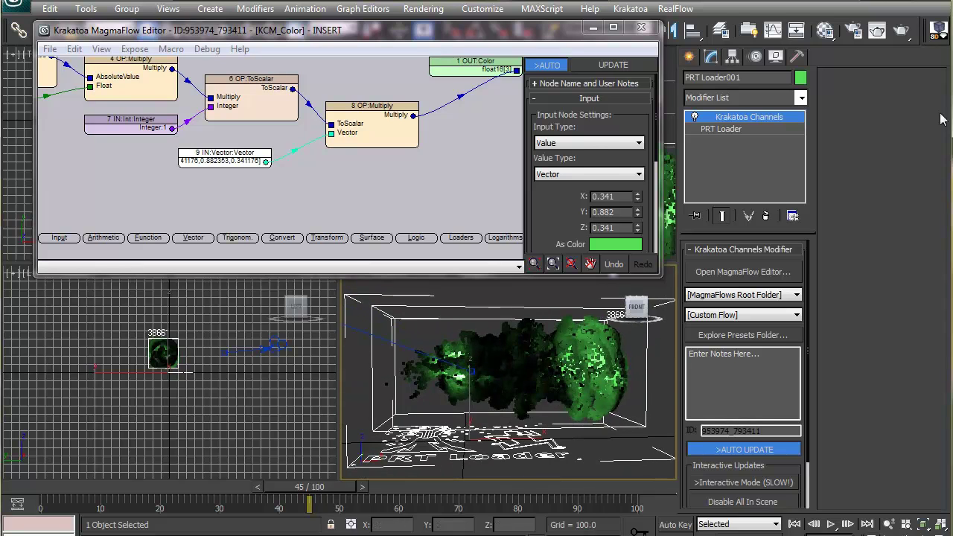
Render the Perspective view at frame 45 from the side and from an angled viewpoint, and close the rendered frame window.
left_click(878, 30)
left_click(896, 37)
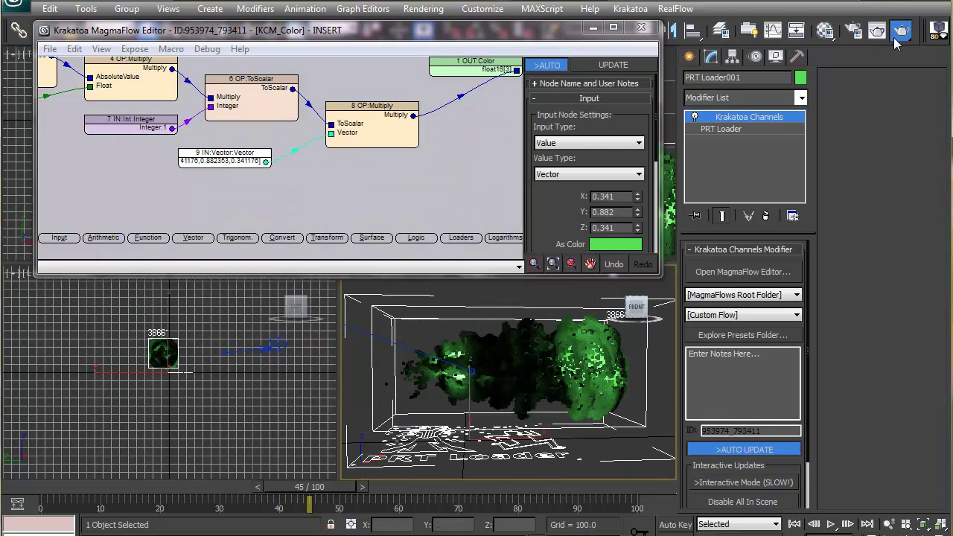
left_click(878, 30)
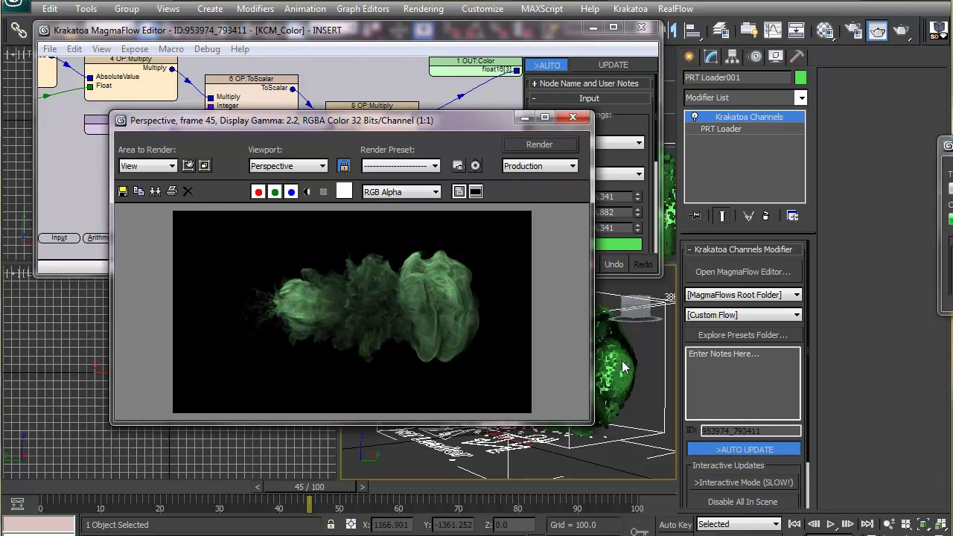
key("F9")
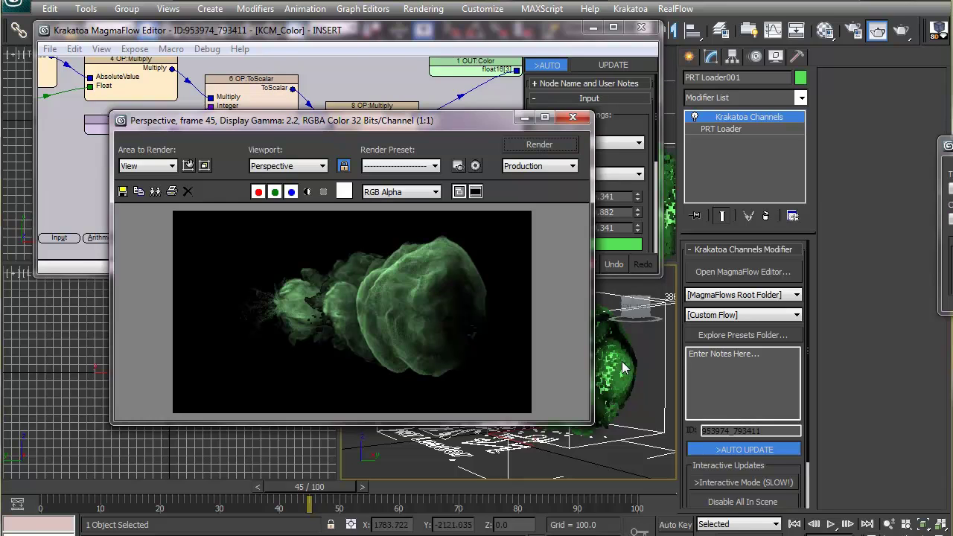
left_click(572, 117)
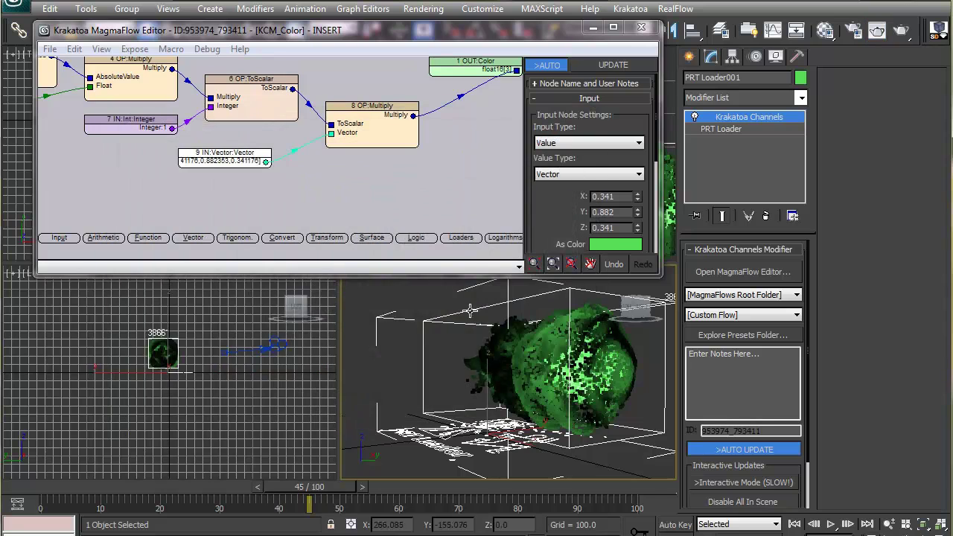
Try 2 as ToScalar's Integer axis input and set it to 3, examining the particle colors in perspective for each axis.
left_click(150, 128)
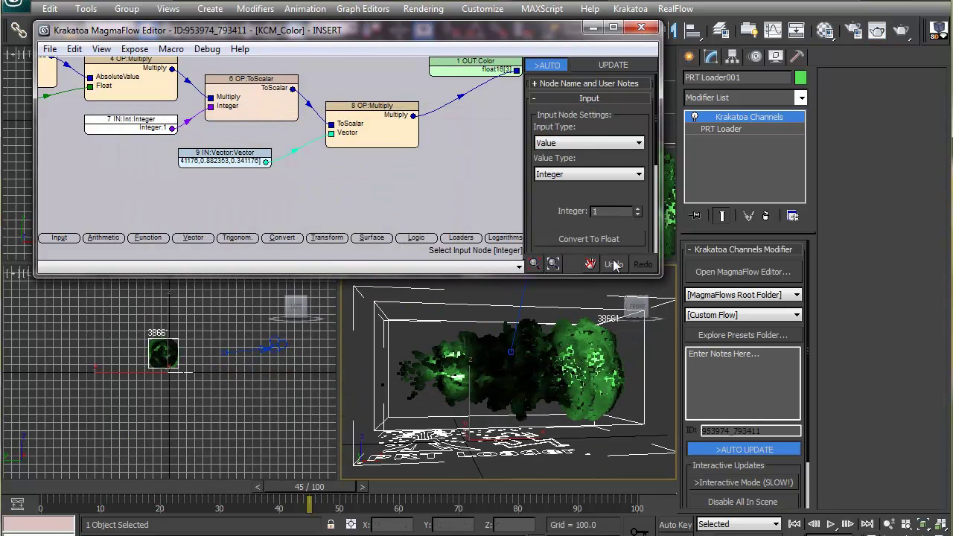
left_click(637, 209)
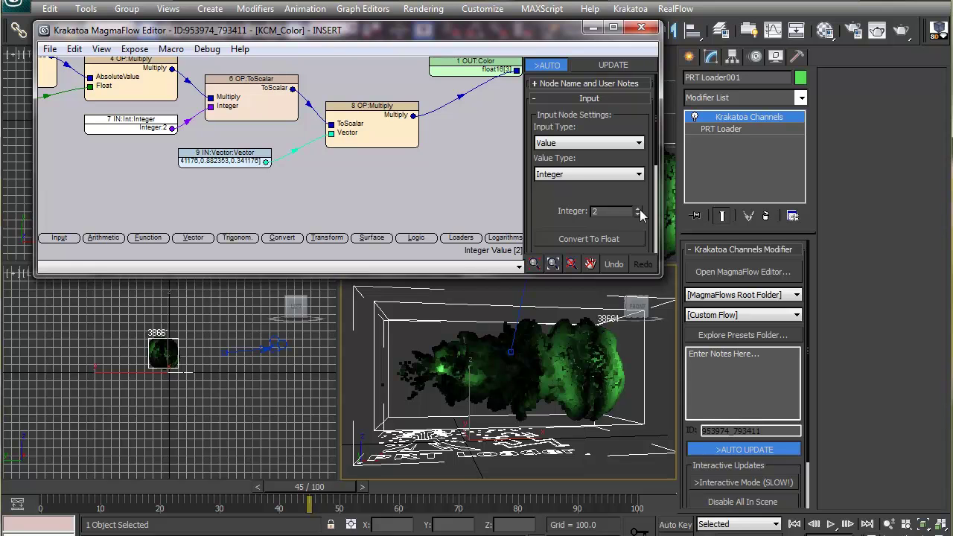
middle_click_drag(592, 391, 517, 412, "alt")
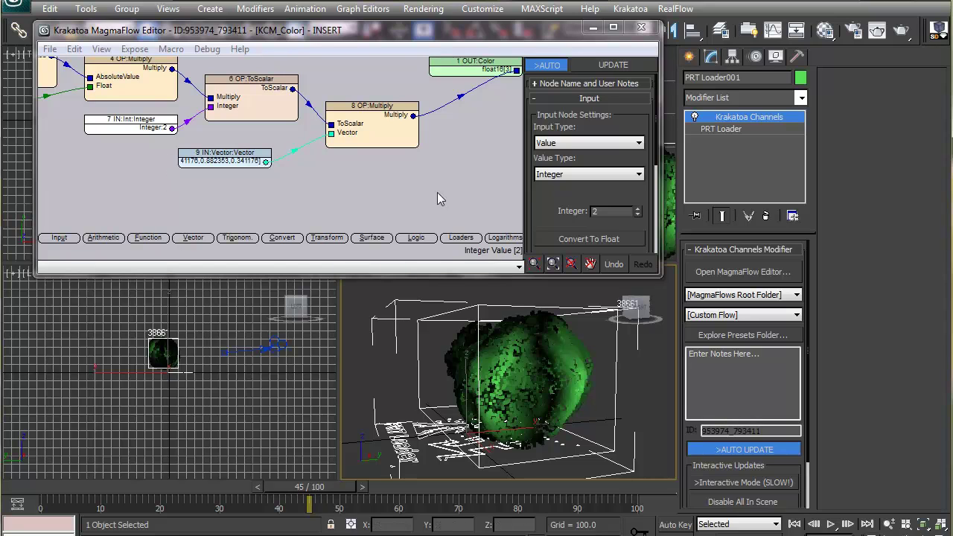
left_click(637, 209)
middle_click_drag(535, 357, 507, 349, "alt")
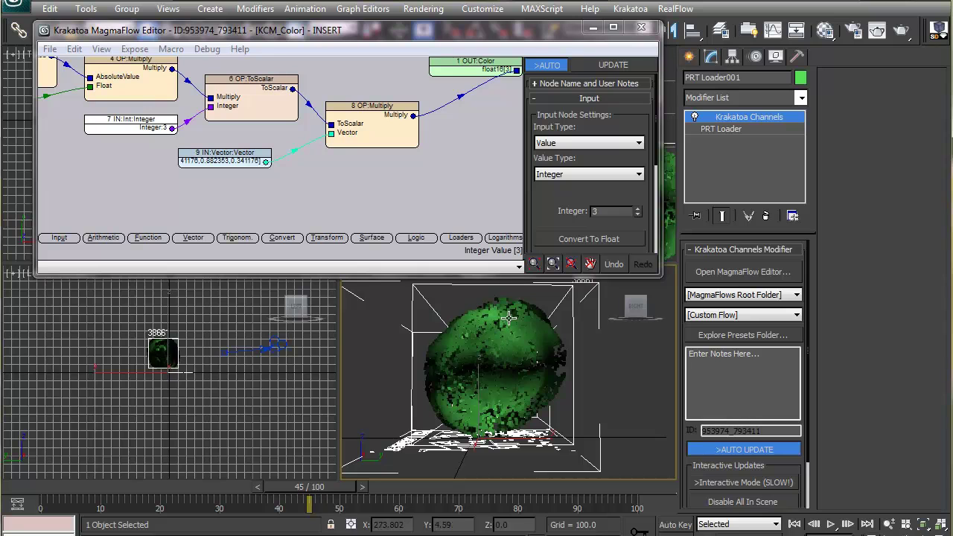
middle_click_drag(446, 412, 533, 426, "alt")
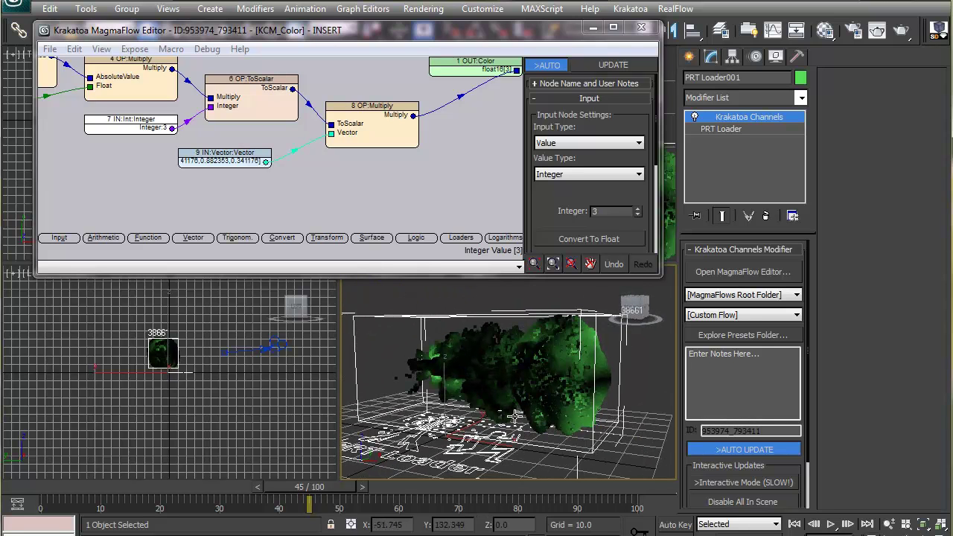